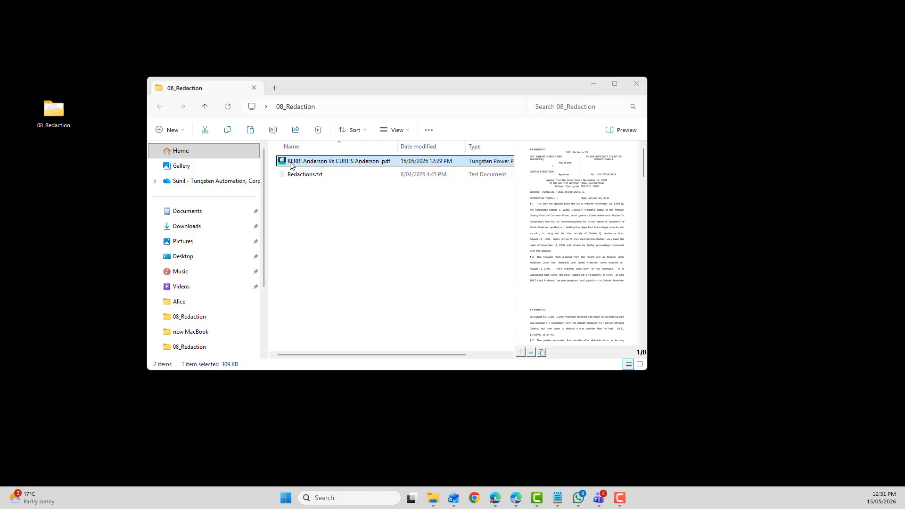
# Step: Open the court opinion PDF in the 08_Redaction folder and start Search and Redact on it
pyautogui.doubleClick(291, 163)
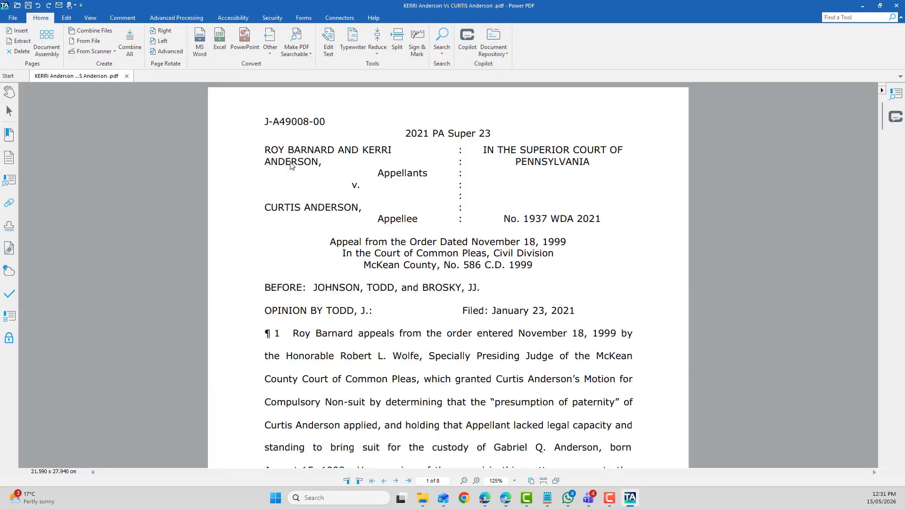
pyautogui.click(272, 18)
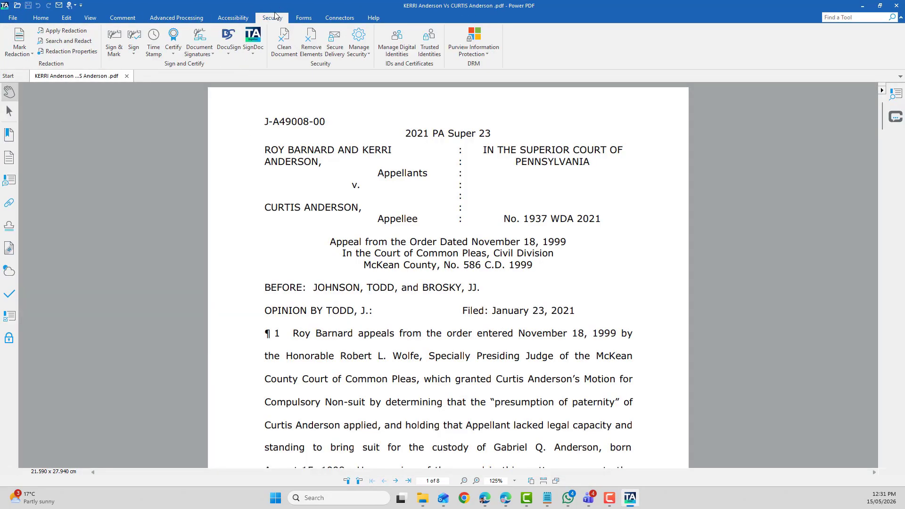
pyautogui.click(53, 38)
pyautogui.click(545, 265)
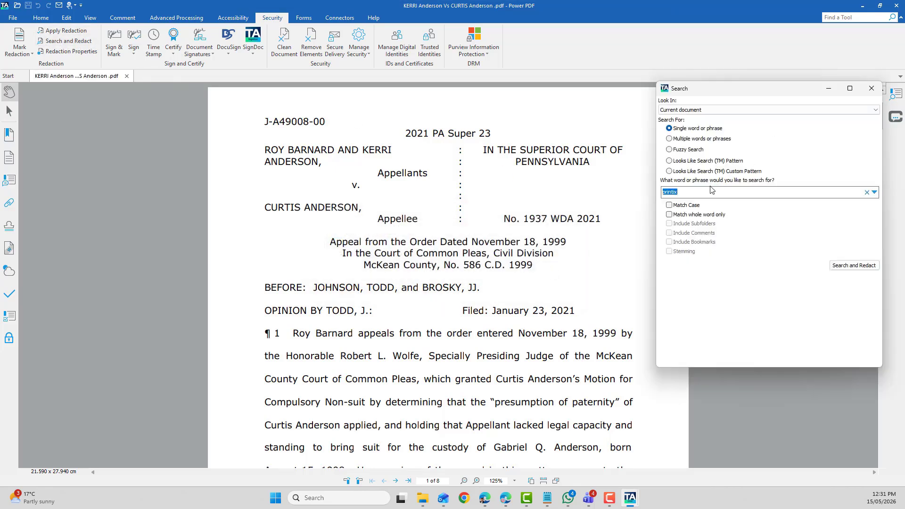
# Step: Search the current document for the appellee's surname and mark all results for whole-word redaction
pyautogui.write('Anderson')
pyautogui.press('Return')
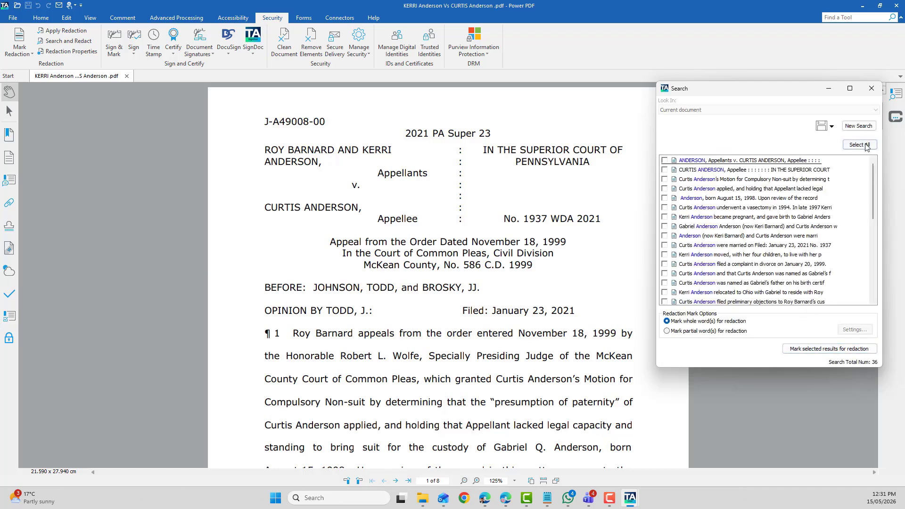
pyautogui.click(859, 144)
pyautogui.click(843, 349)
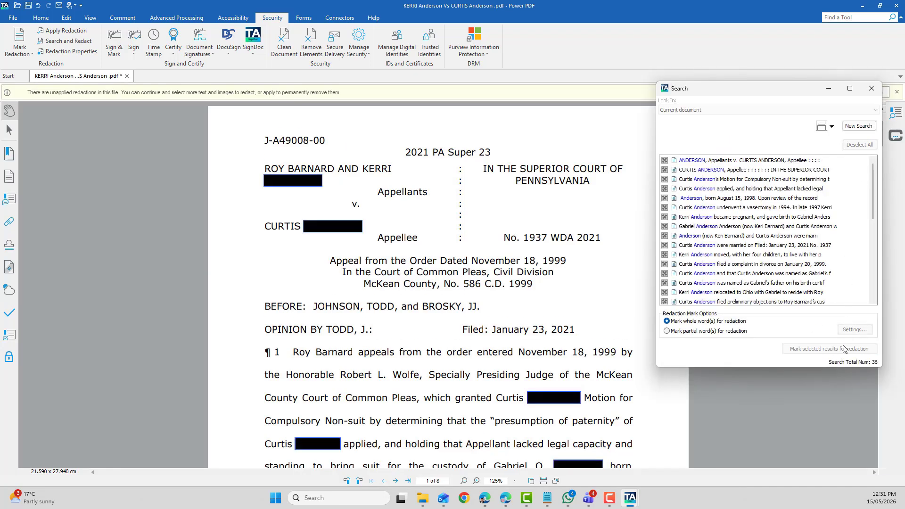
# Step: Run a new search for the first-listed appellant's surname, mark every result for redaction, and close the search
pyautogui.click(859, 126)
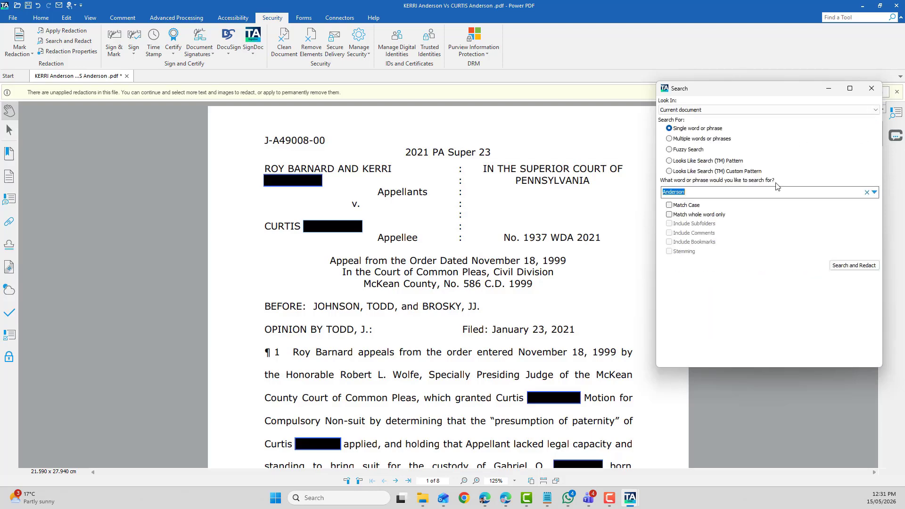
pyautogui.write('Barnard')
pyautogui.click(851, 265)
pyautogui.click(858, 144)
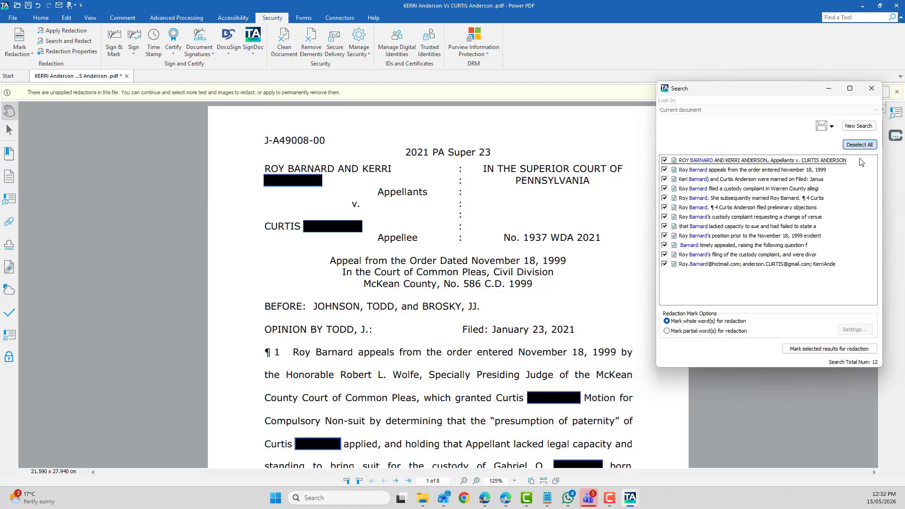
pyautogui.click(833, 348)
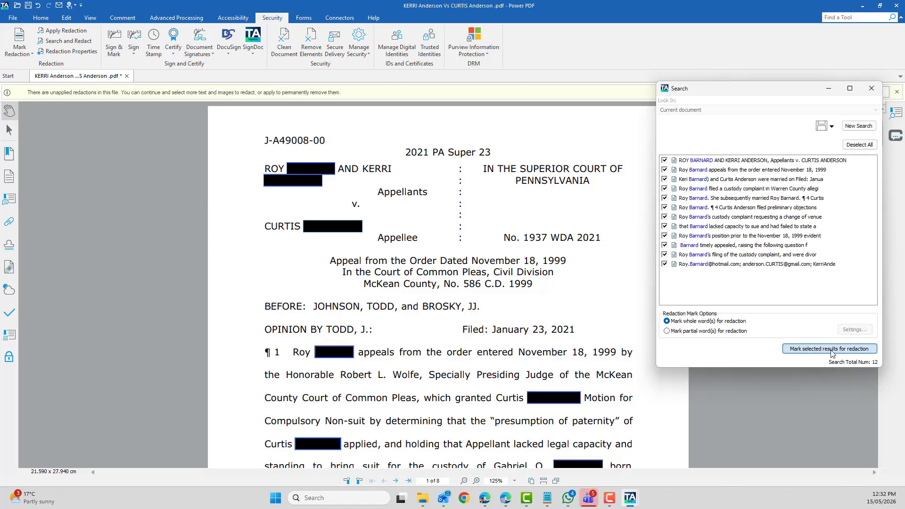
pyautogui.click(871, 88)
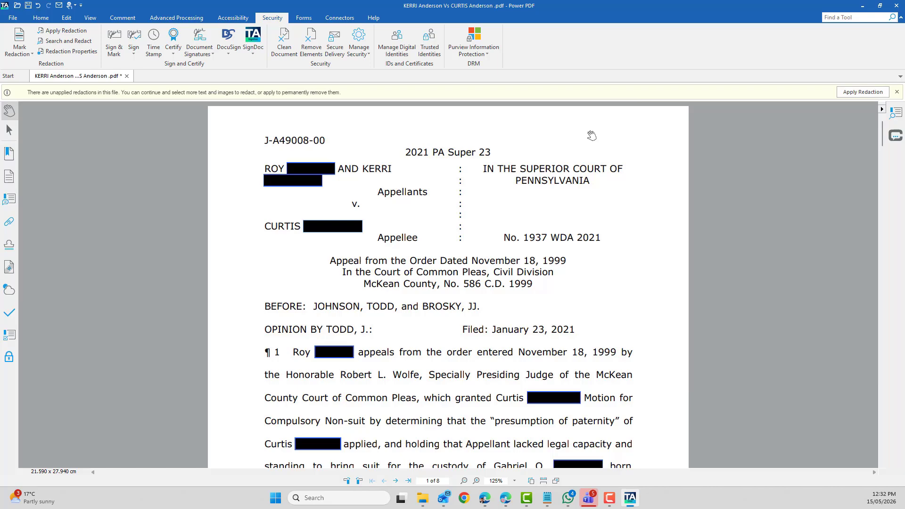
# Step: Bring up Copilot and run an AI Redaction search for "all dates" in the document
pyautogui.click(44, 19)
pyautogui.click(470, 45)
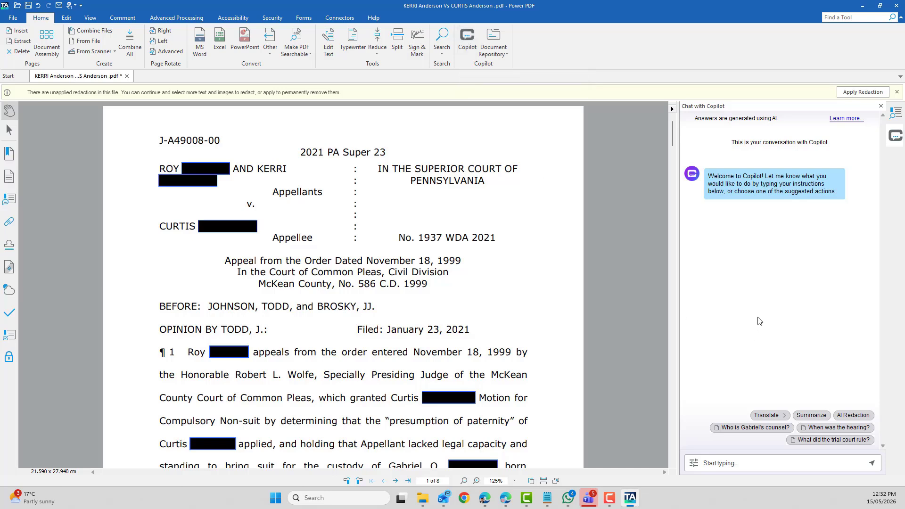
pyautogui.click(866, 415)
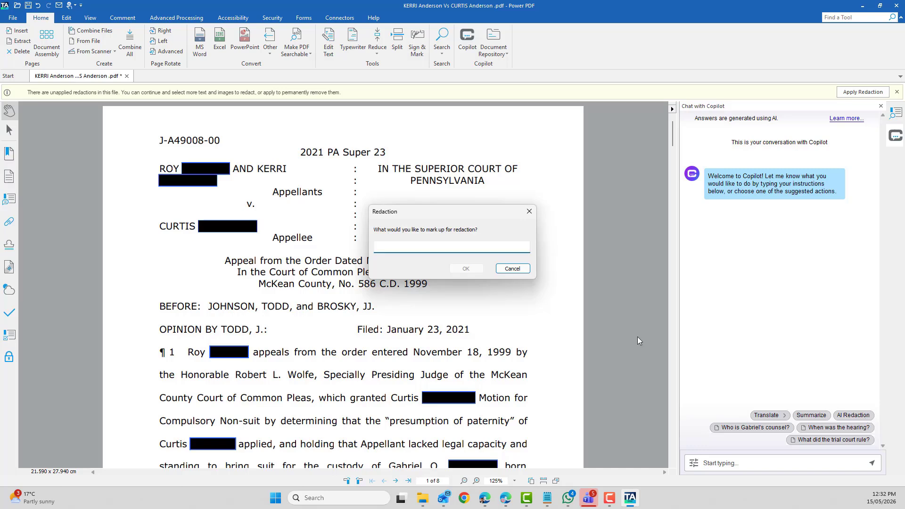
pyautogui.write('all dates')
pyautogui.click(465, 268)
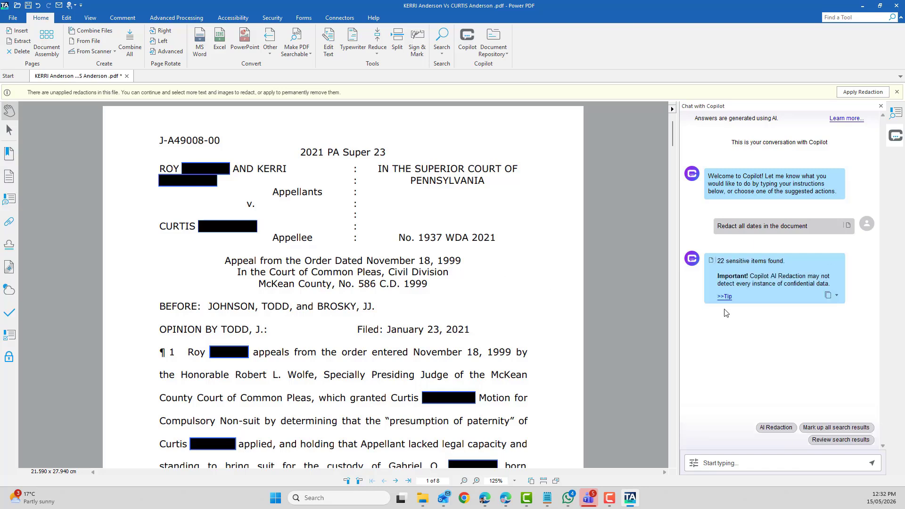
# Step: Review the date results, exclude the year-only entries 1999, 1997, 2000 and 1994, and cancel the markup
pyautogui.click(839, 442)
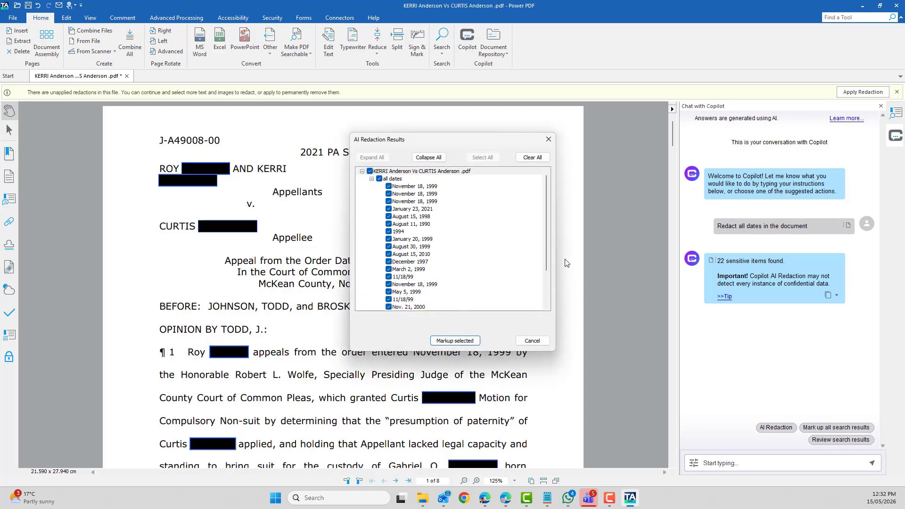
pyautogui.moveTo(547, 207); pyautogui.dragTo(548, 244)
pyautogui.click(403, 270)
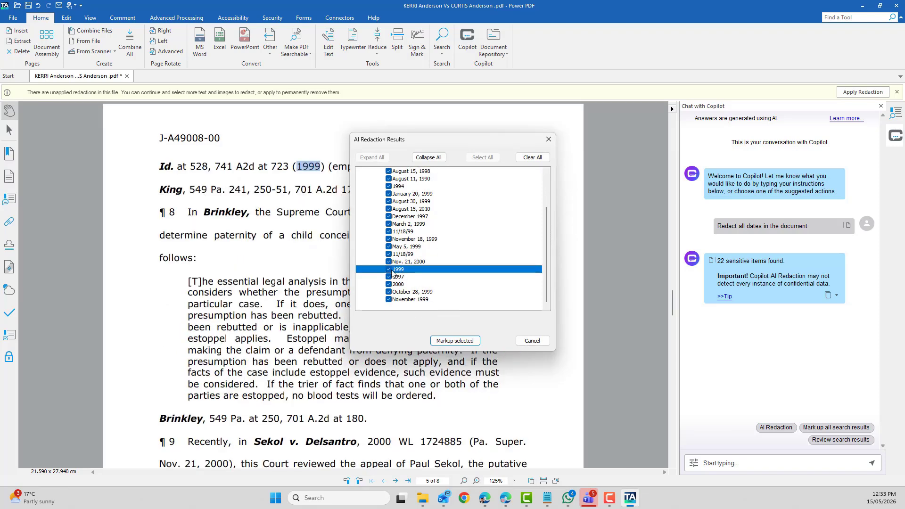
pyautogui.click(388, 269)
pyautogui.click(389, 277)
pyautogui.click(389, 284)
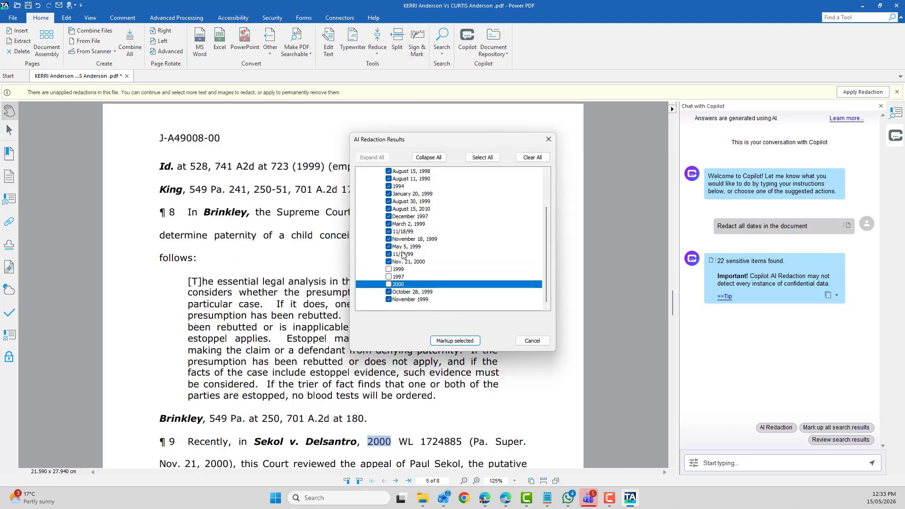
pyautogui.scroll(1, 403, 224)
pyautogui.click(388, 209)
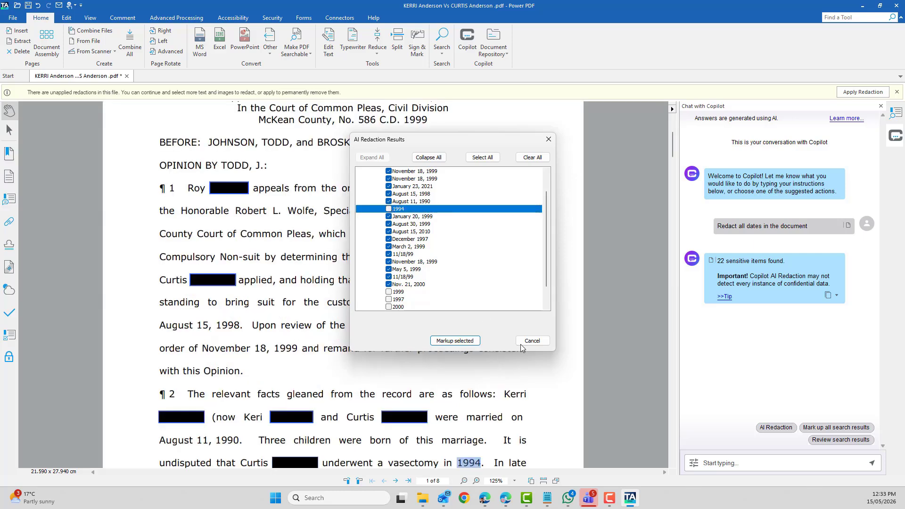
pyautogui.click(538, 341)
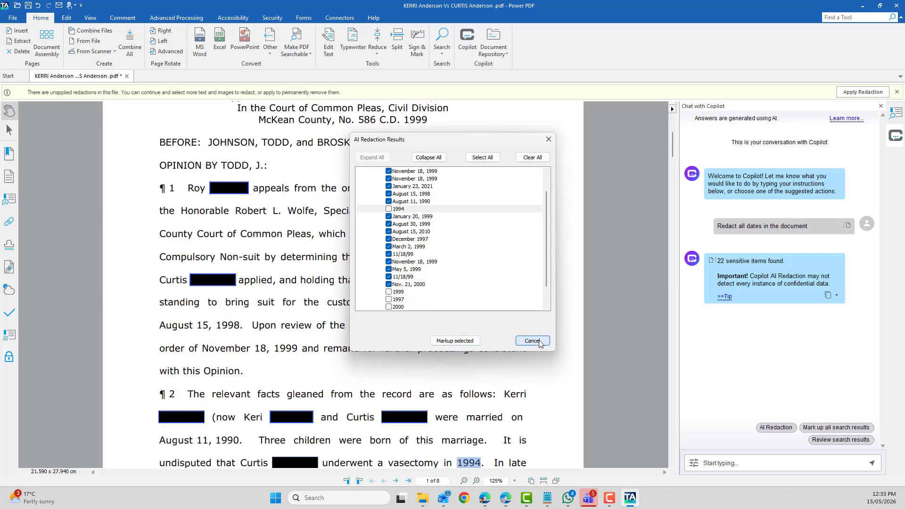
# Step: Run AI Redaction for "all full dates, excluding when its just the year mentioned", review the results, and mark up all of them
pyautogui.click(791, 428)
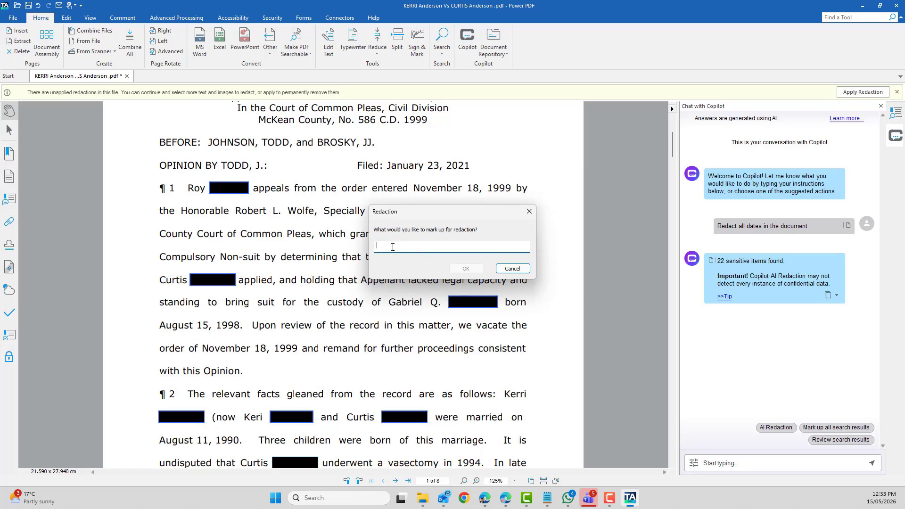
pyautogui.write('all full dates, excluding when its just the year mentioned')
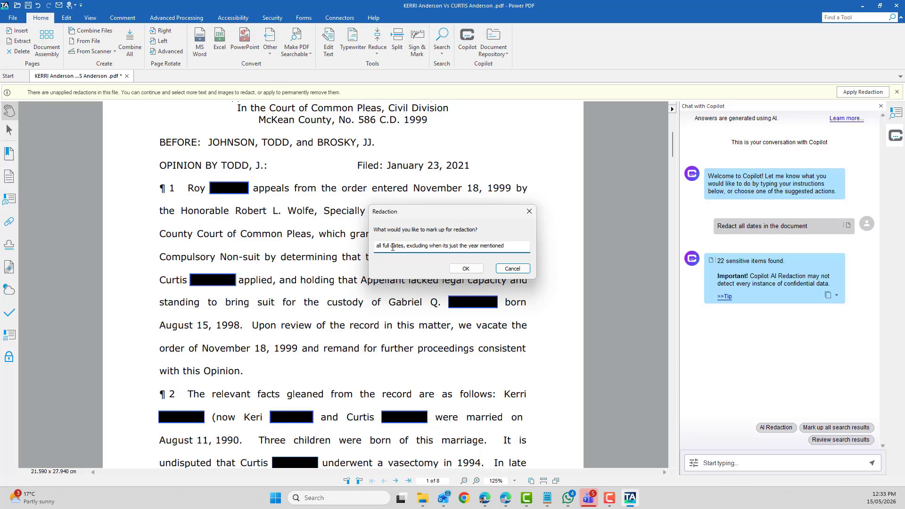
pyautogui.click(465, 268)
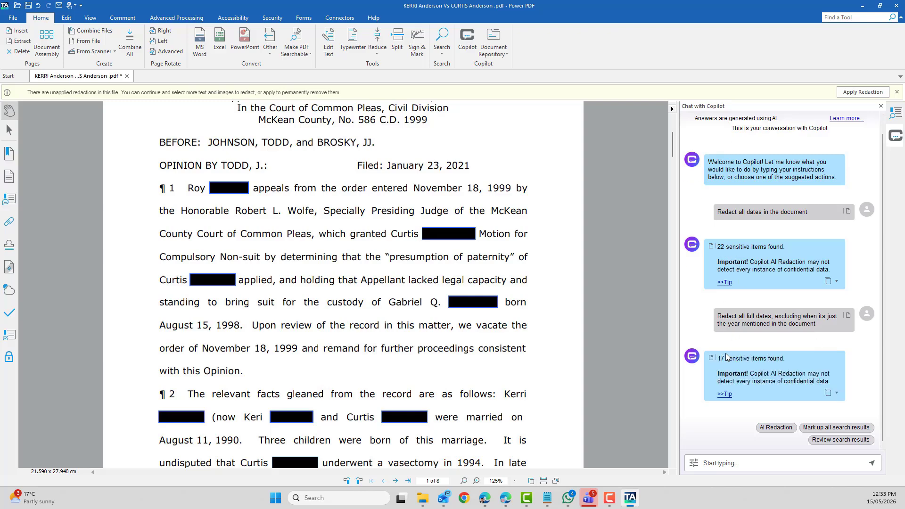
pyautogui.click(829, 440)
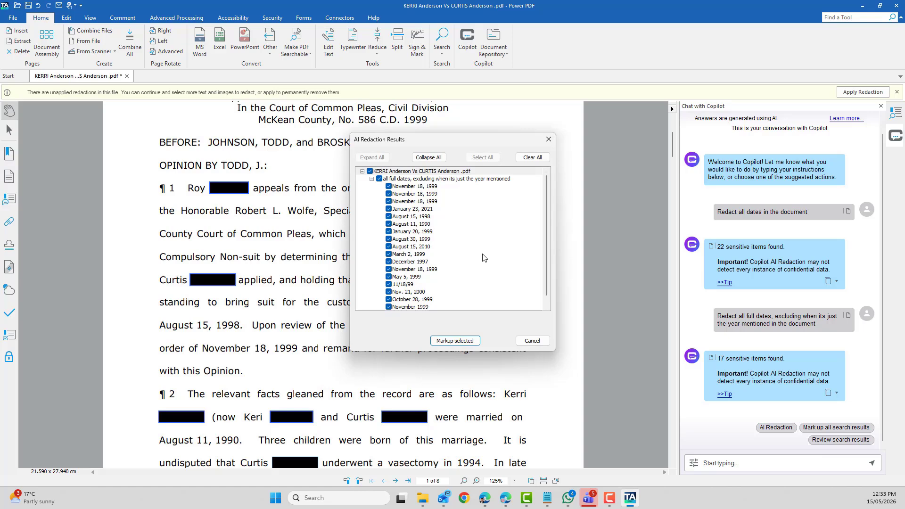
pyautogui.scroll(-1, 484, 257)
pyautogui.scroll(1, 484, 258)
pyautogui.click(454, 341)
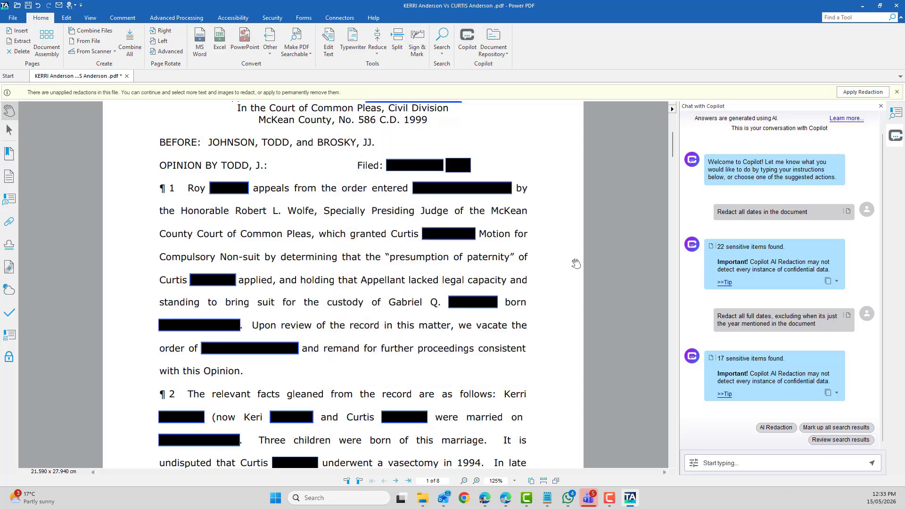
# Step: Run AI Redaction for "all street addresses", check each result in the document, and mark up all of them despite the document changes
pyautogui.click(776, 428)
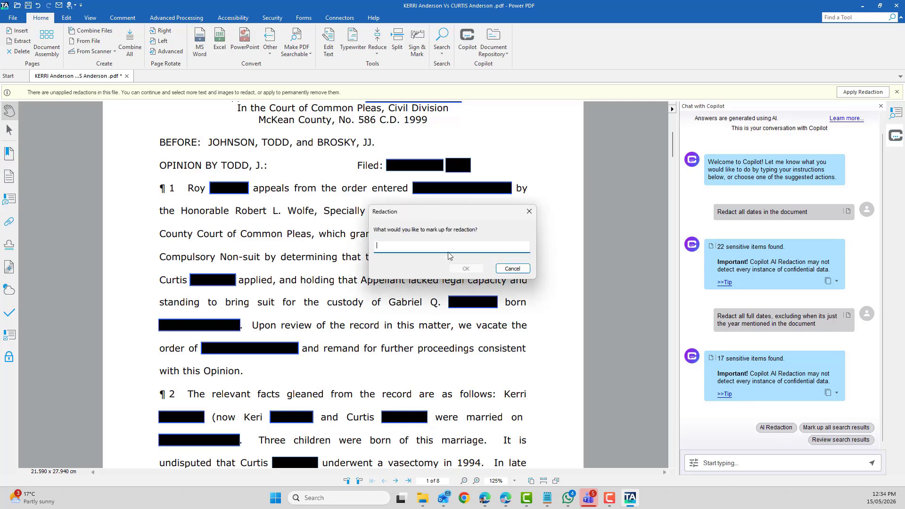
pyautogui.write('all street addresses')
pyautogui.click(462, 271)
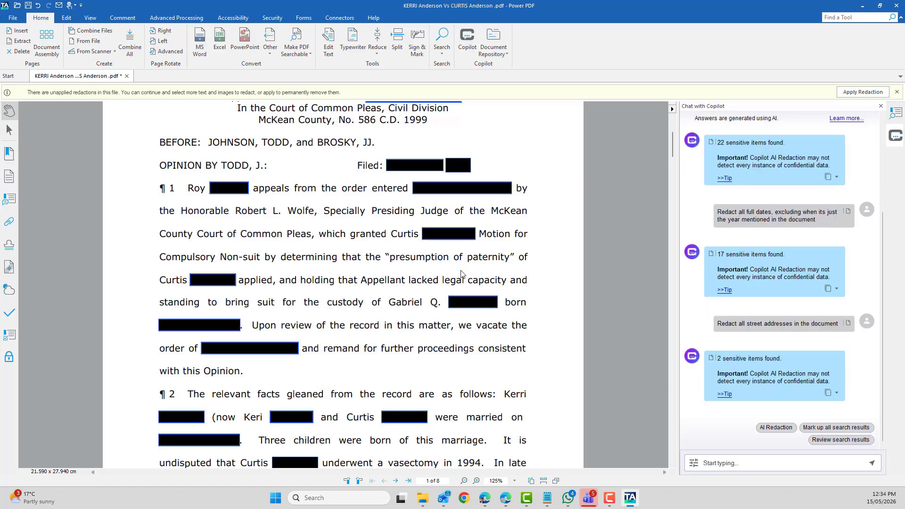
pyautogui.click(839, 439)
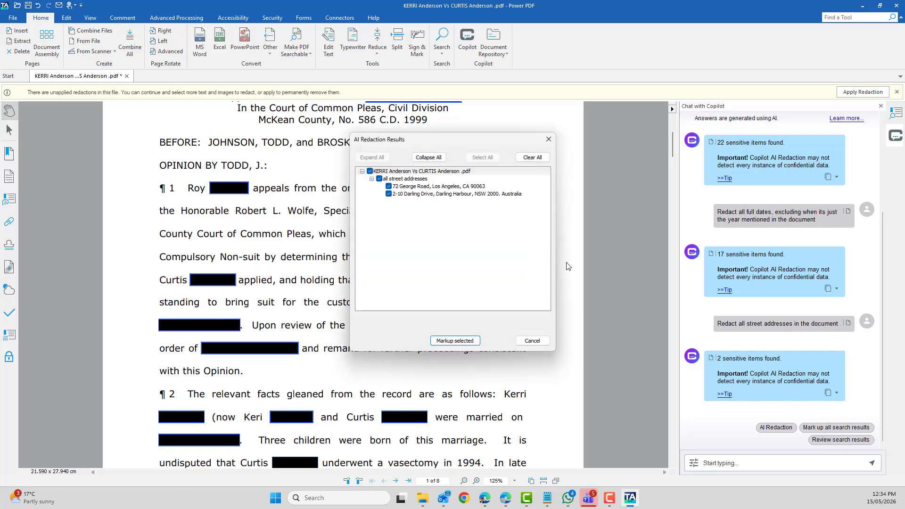
pyautogui.click(409, 189)
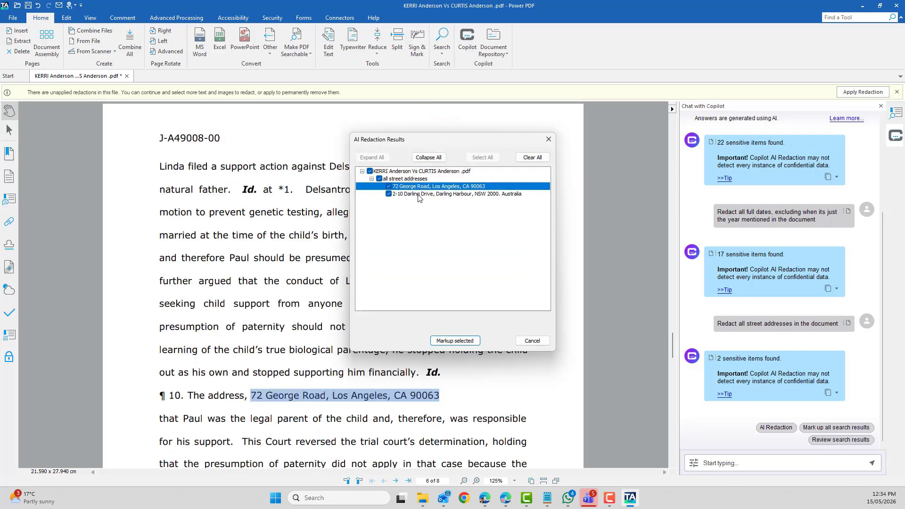
pyautogui.click(417, 194)
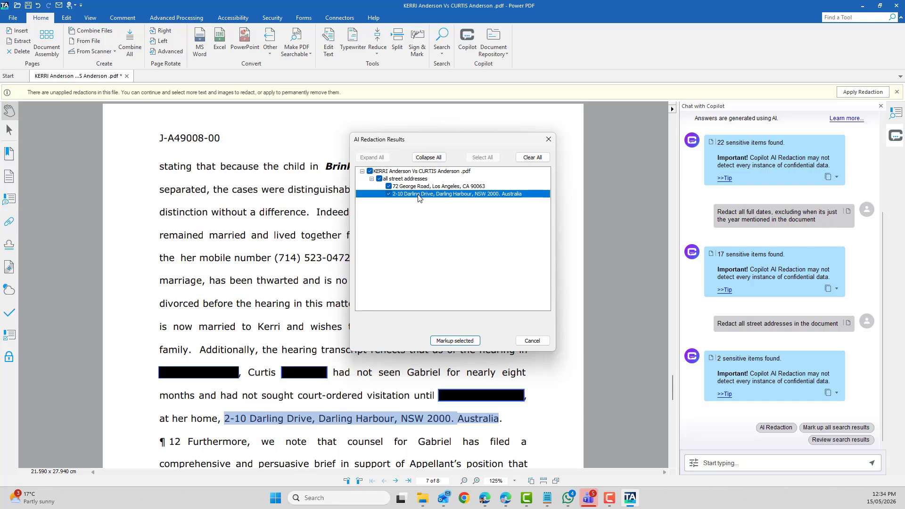
pyautogui.click(419, 187)
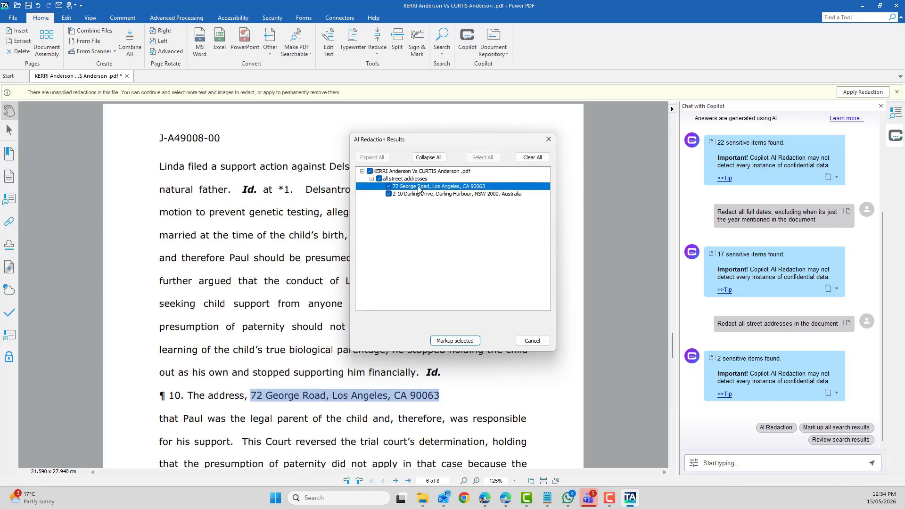
pyautogui.click(455, 341)
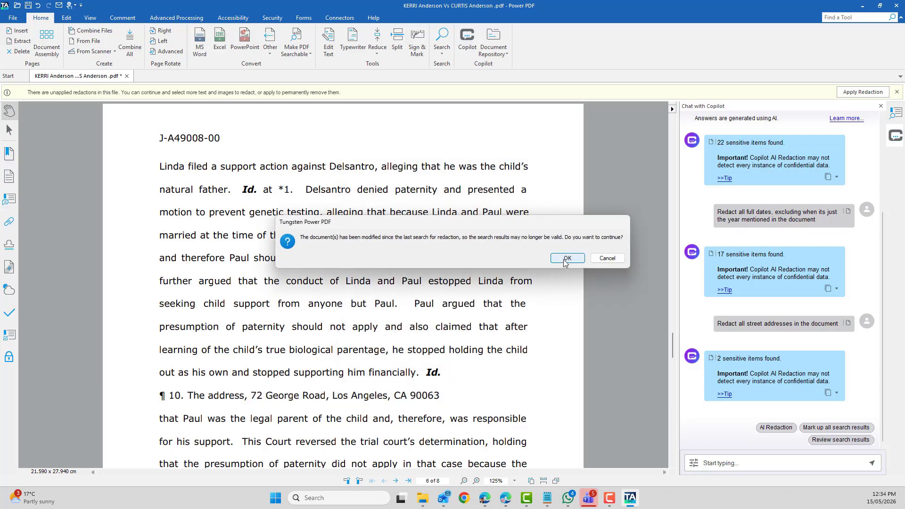
pyautogui.click(565, 260)
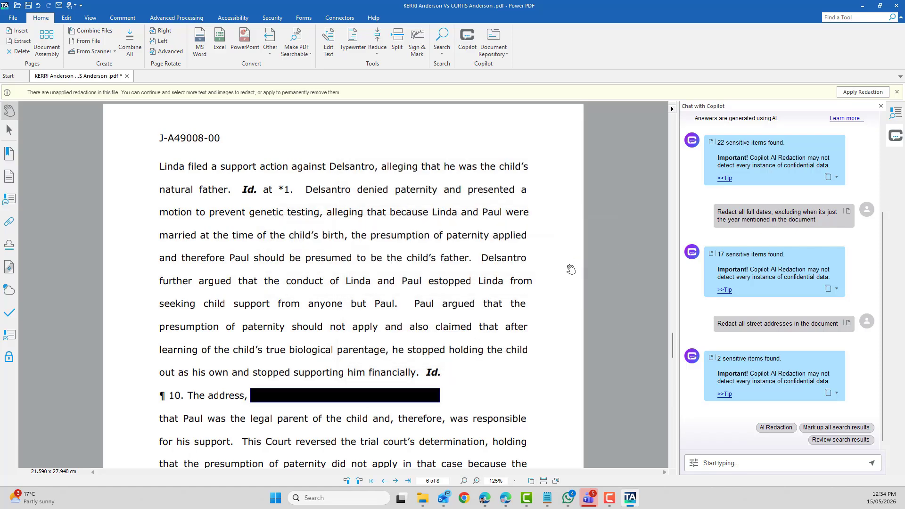
# Step: Run AI Redaction for "the childs name" and bring up its search results for review despite the document changes
pyautogui.click(774, 429)
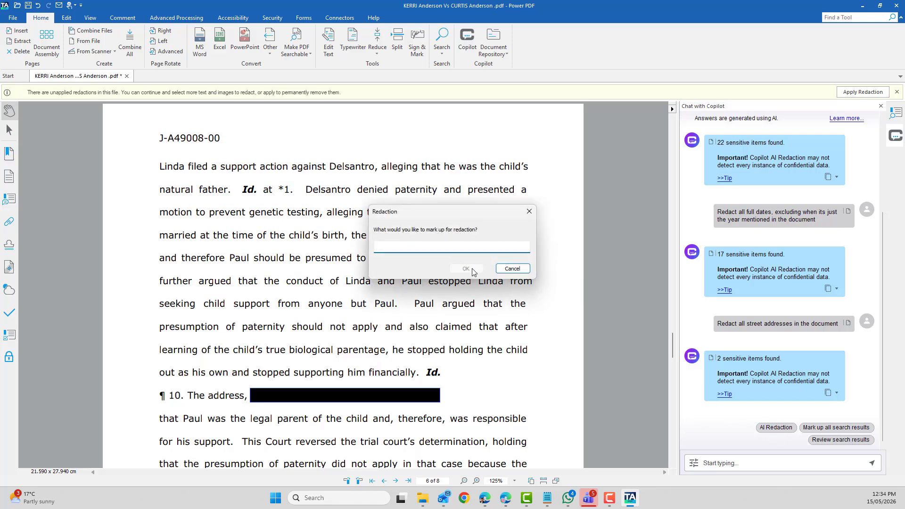
pyautogui.write('the childs name')
pyautogui.press('Return')
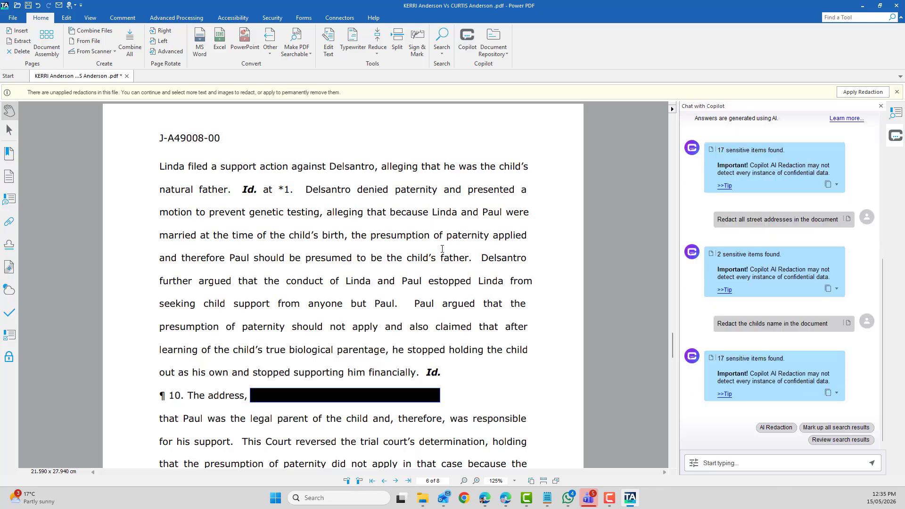
pyautogui.click(837, 441)
pyautogui.click(566, 258)
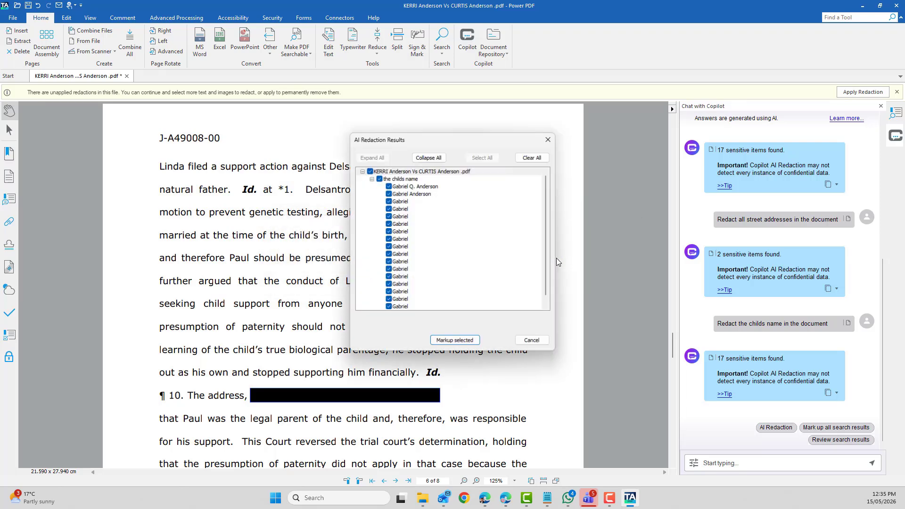
# Step: Check the child's full-name results in the document and mark up all selected name results for redaction
pyautogui.click(437, 187)
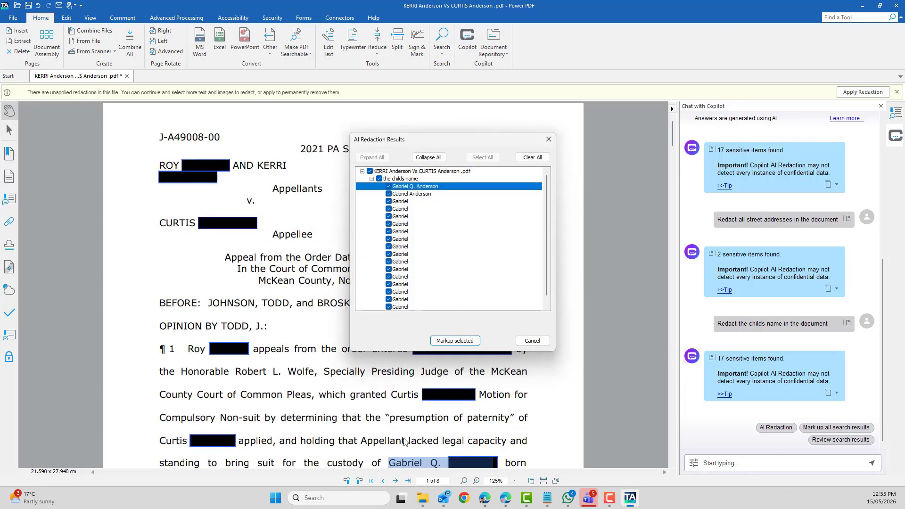
pyautogui.click(414, 194)
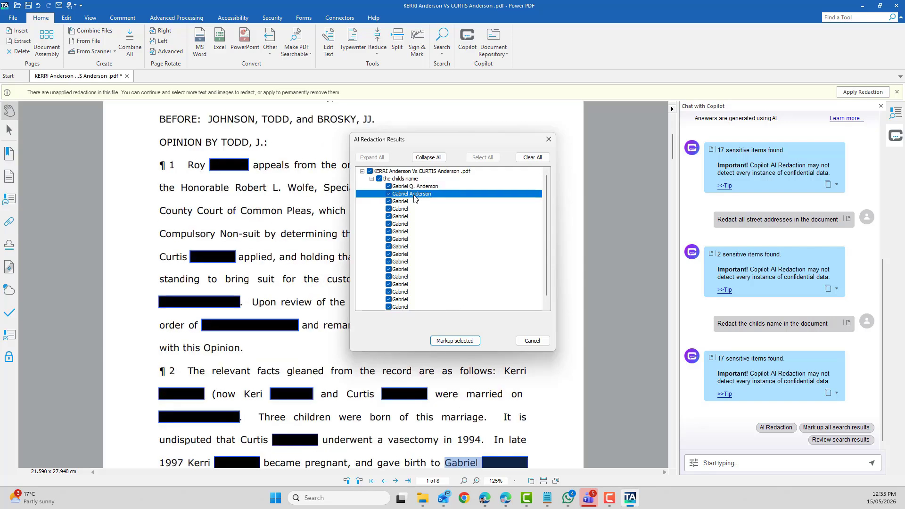
pyautogui.click(413, 188)
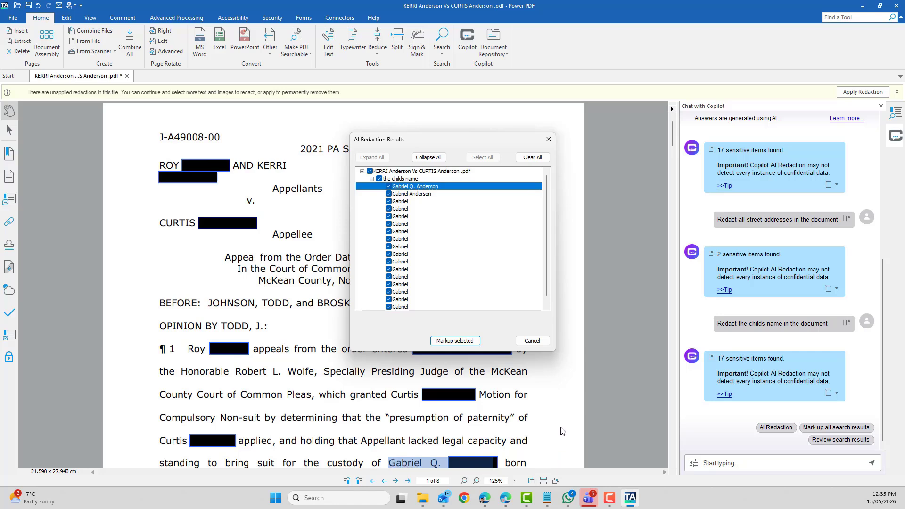
pyautogui.click(465, 341)
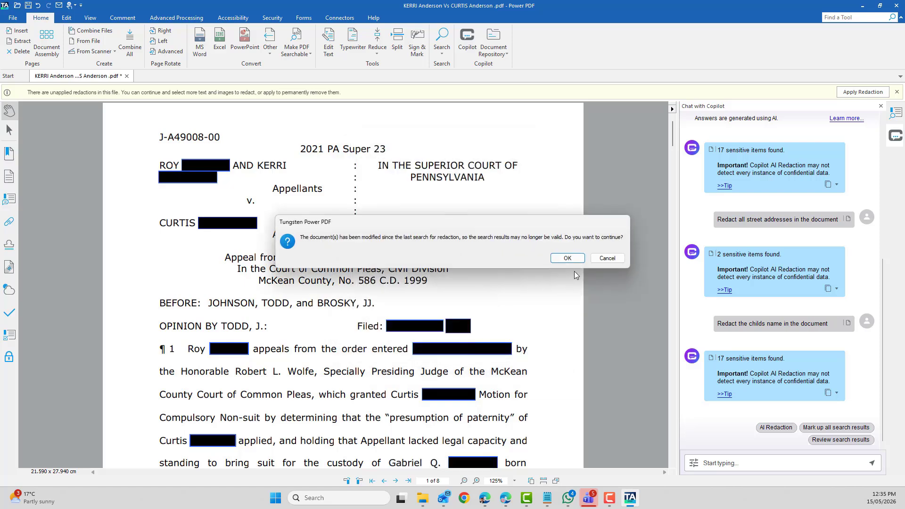
pyautogui.click(572, 260)
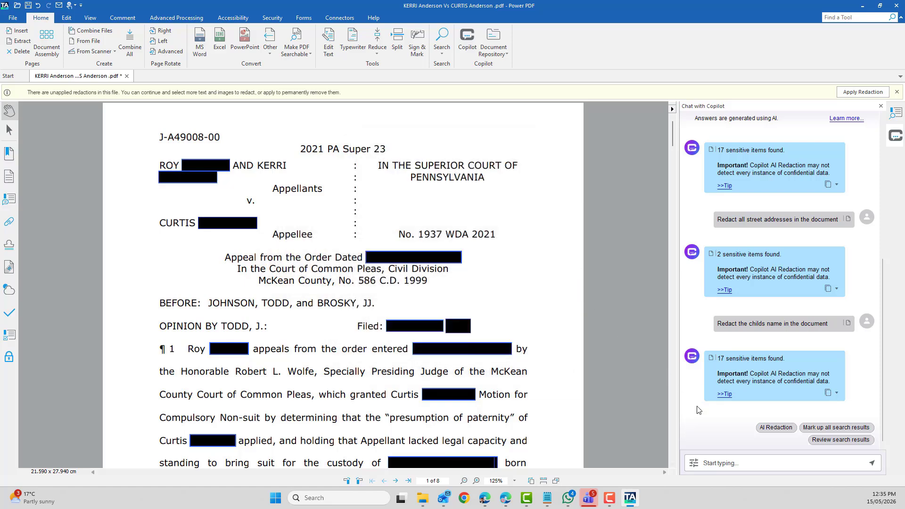
pyautogui.scroll(-3, 563, 403)
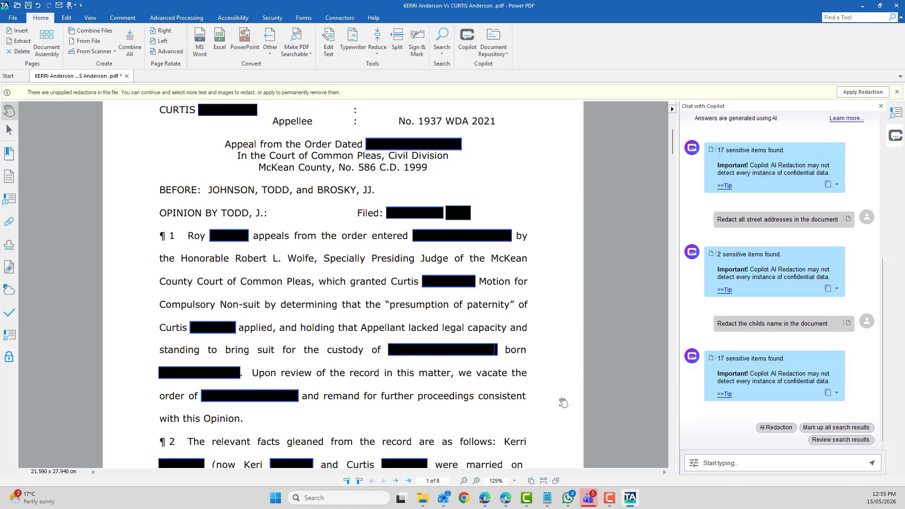
# Step: Run AI Redaction for the mother's first name "or any variations of the name" and bring up the results for review
pyautogui.click(768, 429)
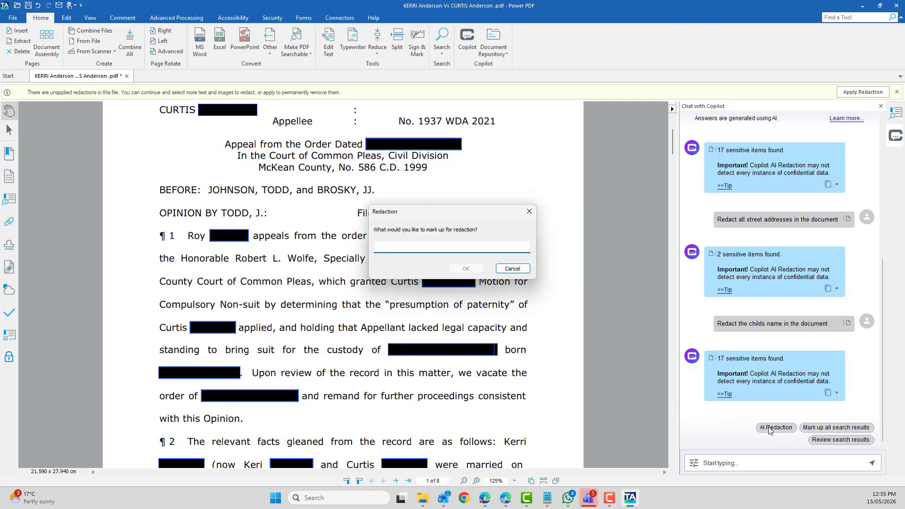
pyautogui.write('Kerri or any va')
pyautogui.write('ions of the name')
pyautogui.click(466, 268)
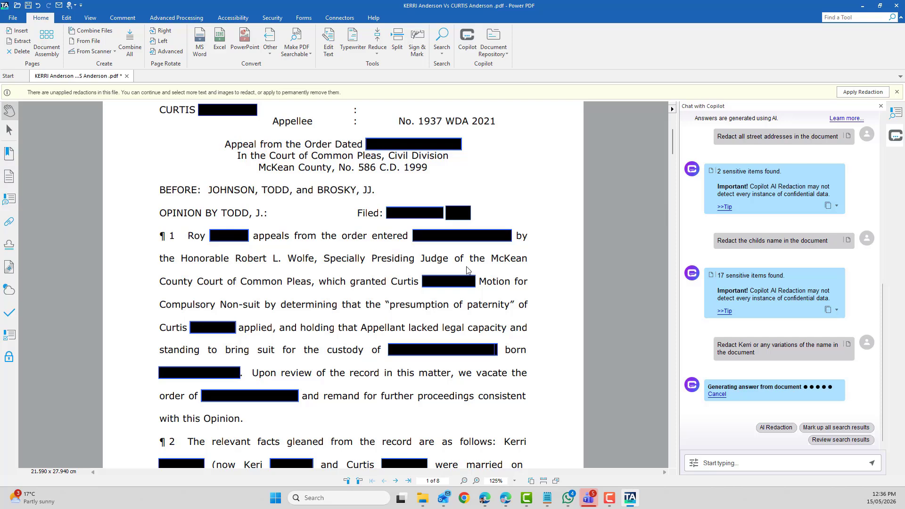
pyautogui.click(847, 441)
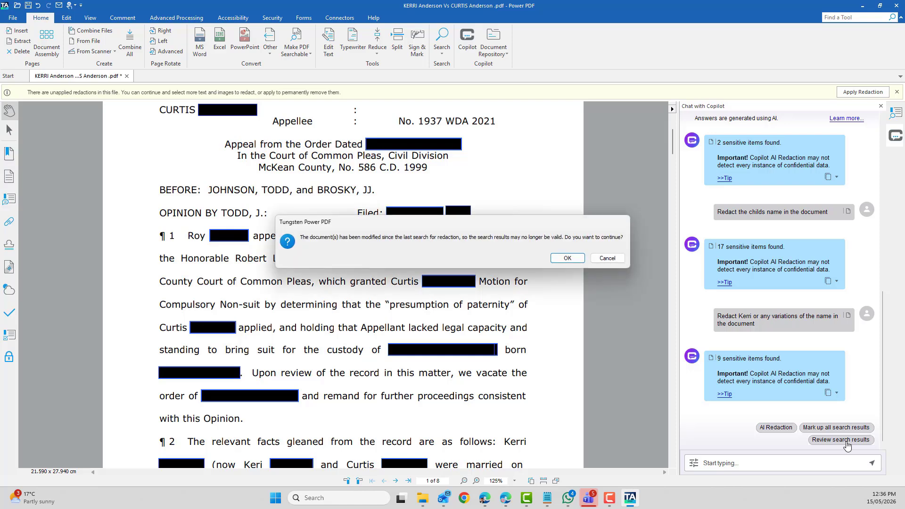
pyautogui.click(561, 260)
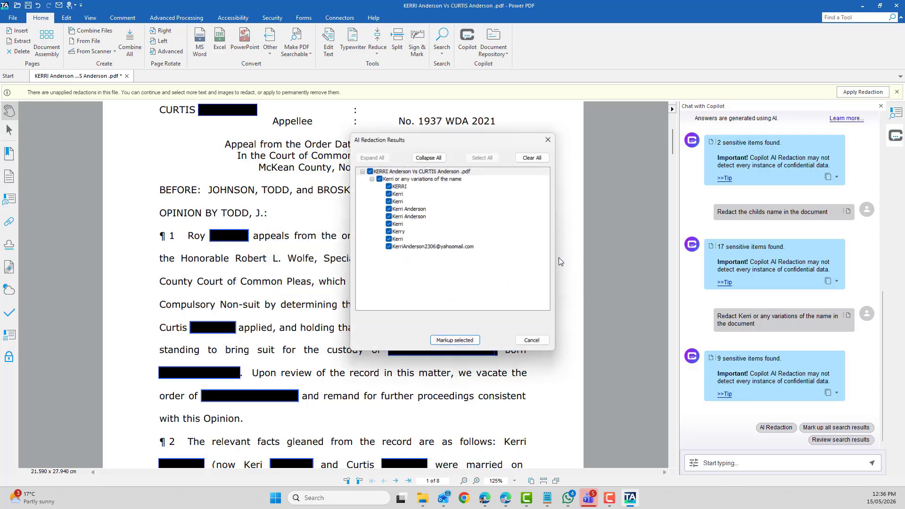
# Step: Check the alternate spelling and the e-mail address among the mother's name results, and mark up all of them despite the document changes
pyautogui.click(399, 232)
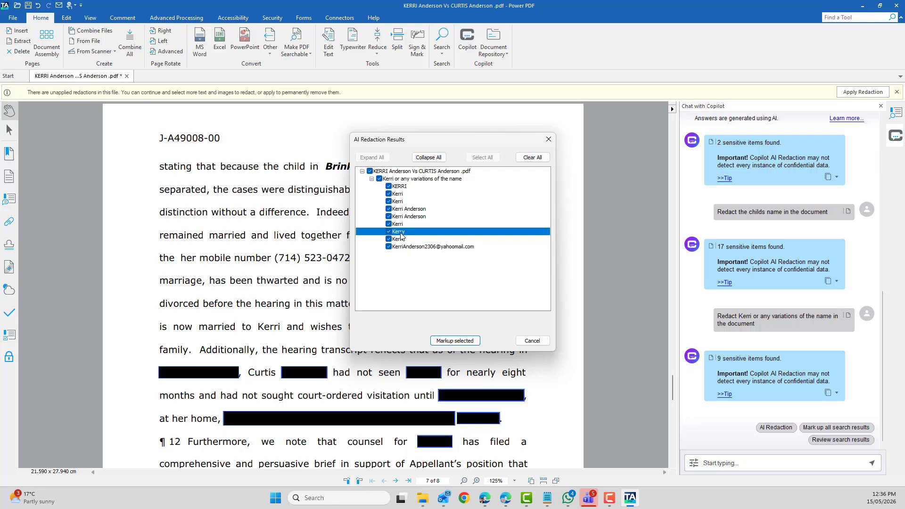
pyautogui.click(401, 225)
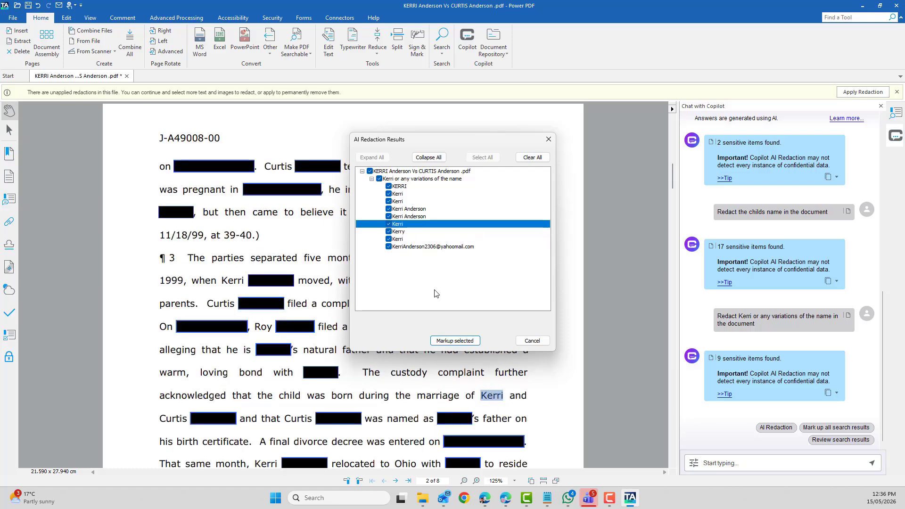
pyautogui.click(399, 233)
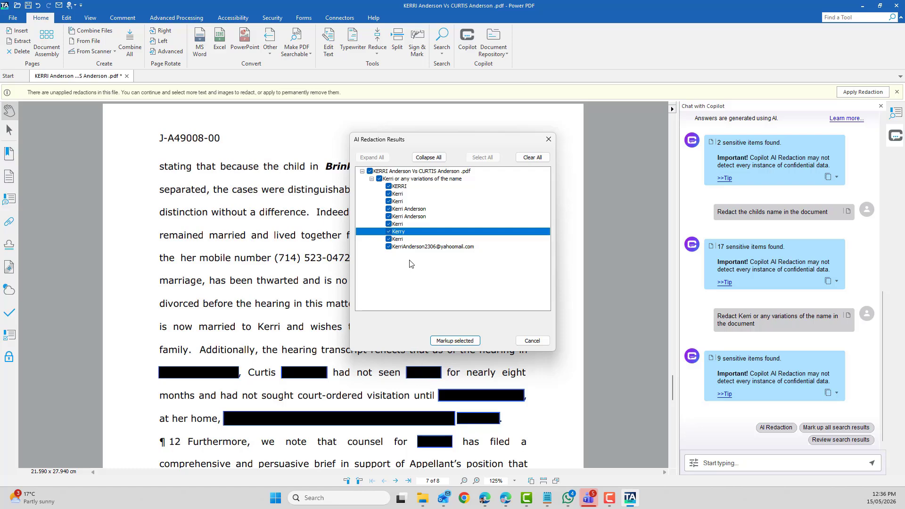
pyautogui.click(411, 247)
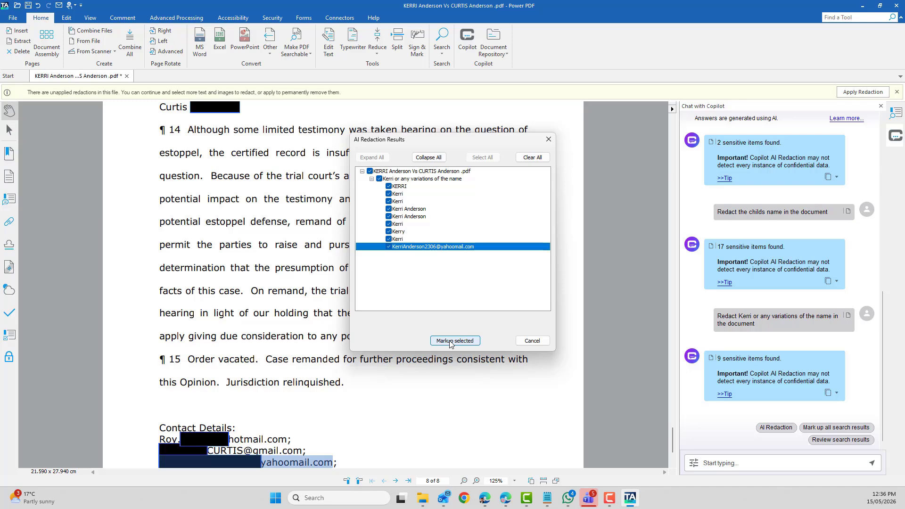
pyautogui.click(450, 341)
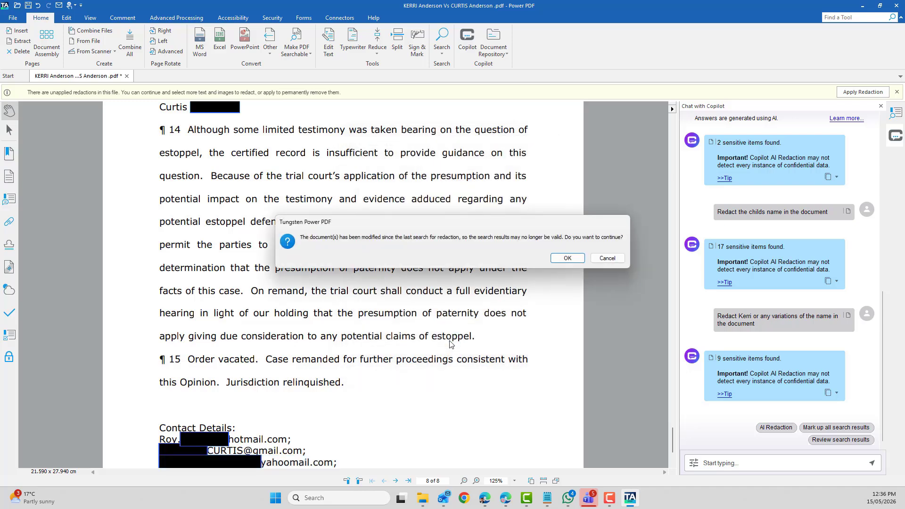
pyautogui.click(569, 258)
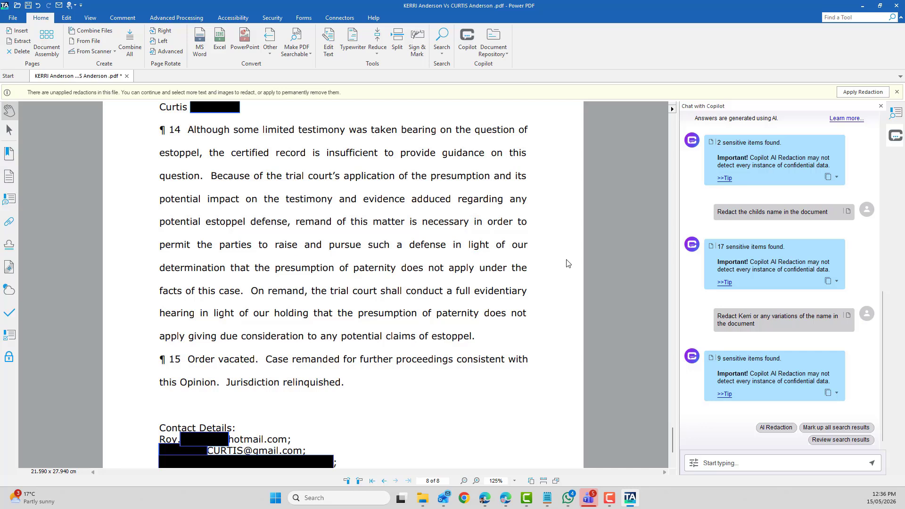
# Step: Apply all redaction marks permanently and remove the deleted content, metadata and embedded non-display data from the document
pyautogui.click(278, 21)
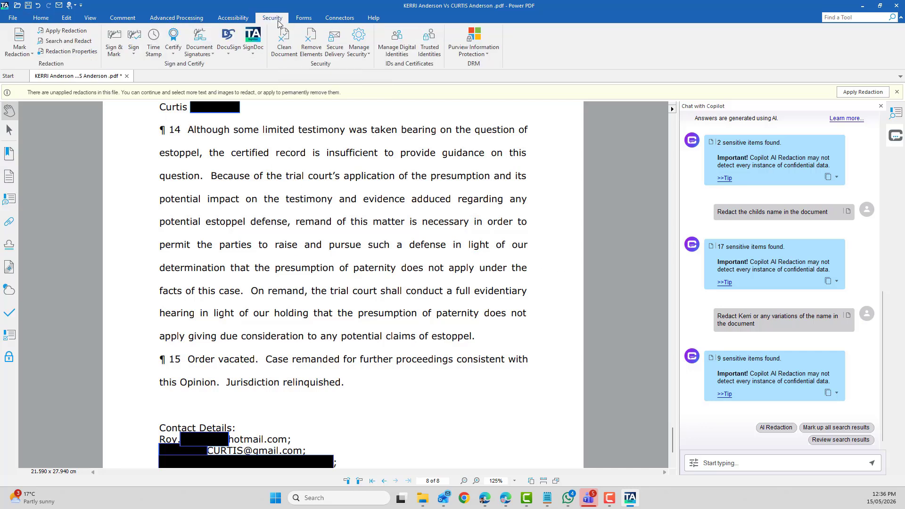
pyautogui.click(59, 33)
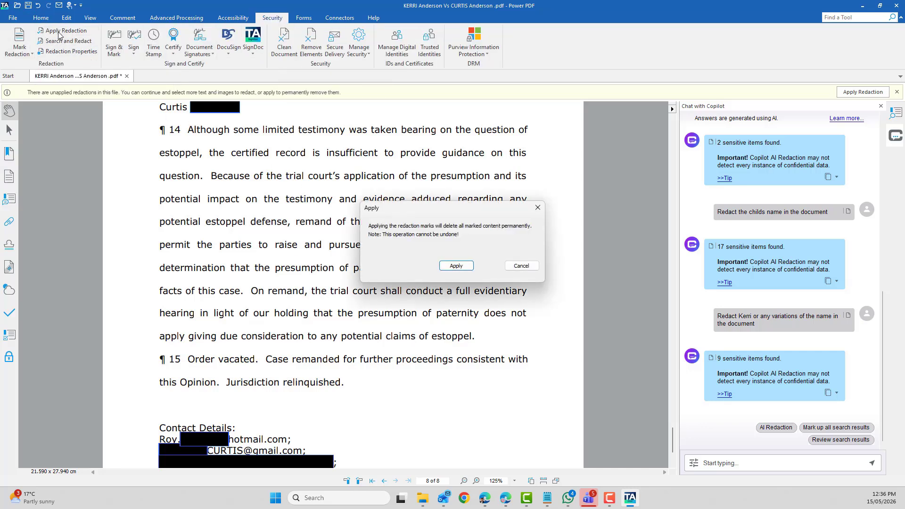
pyautogui.click(459, 266)
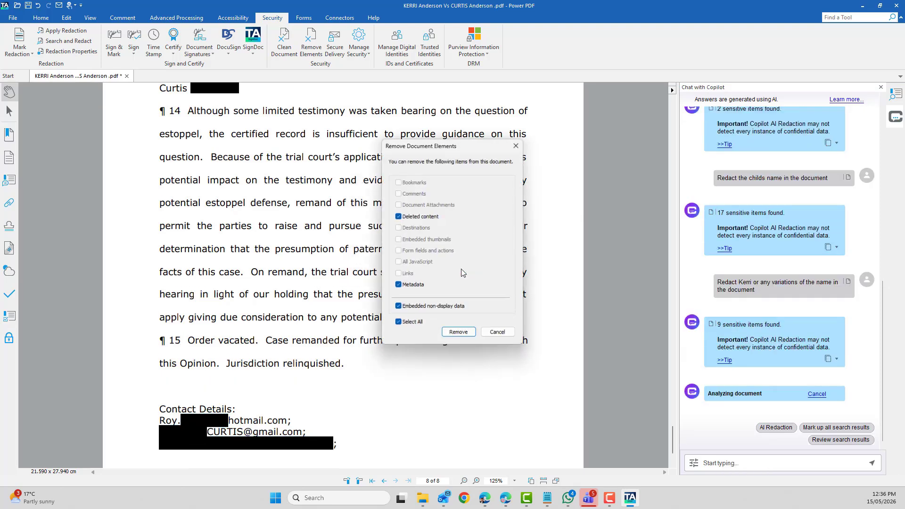
pyautogui.click(458, 333)
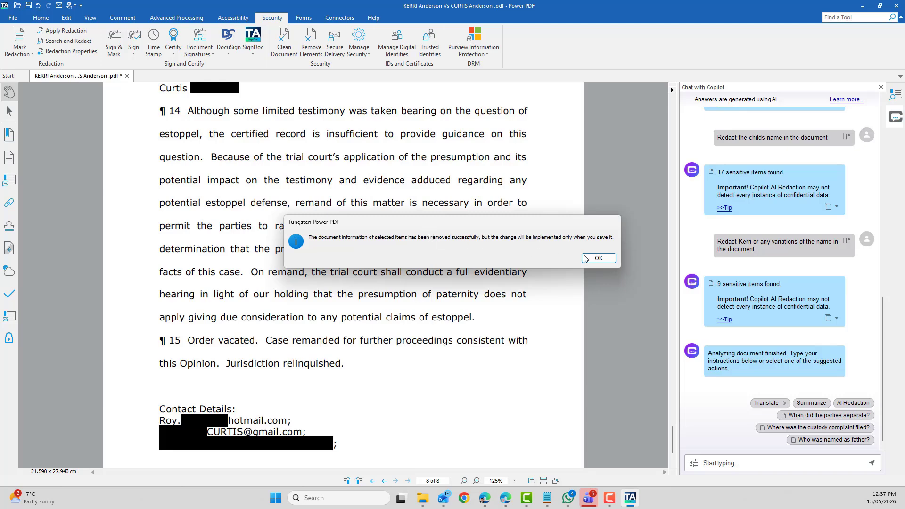
# Step: Save the redacted document as a PDF in the 08_Redaction folder, with a file name ending in _Redacted
pyautogui.click(597, 258)
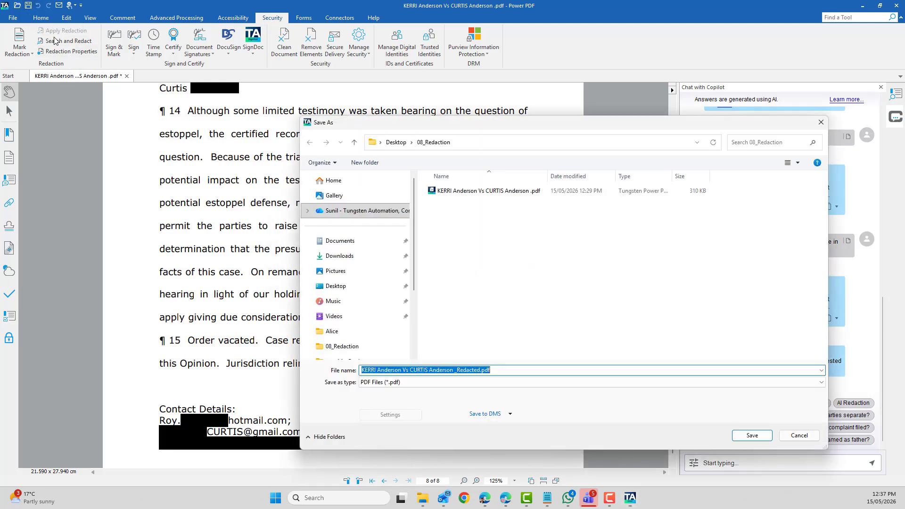
pyautogui.click(464, 373)
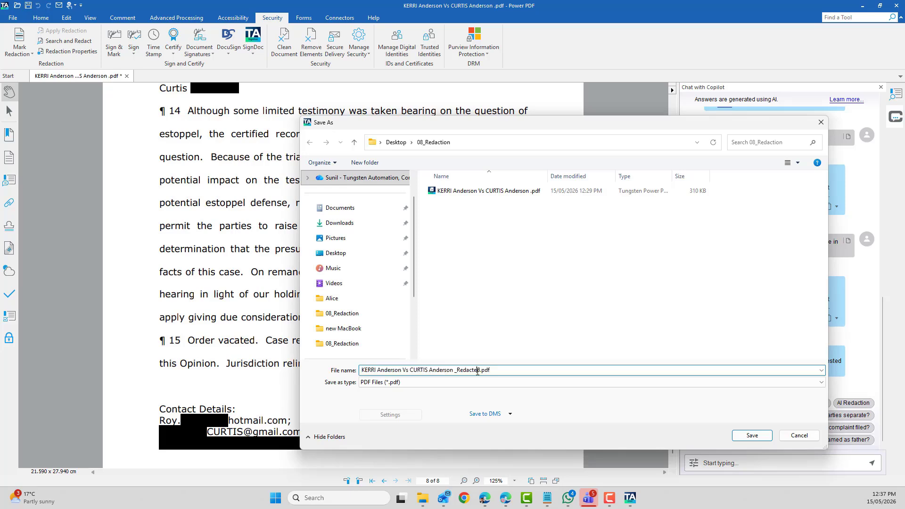
pyautogui.click(756, 435)
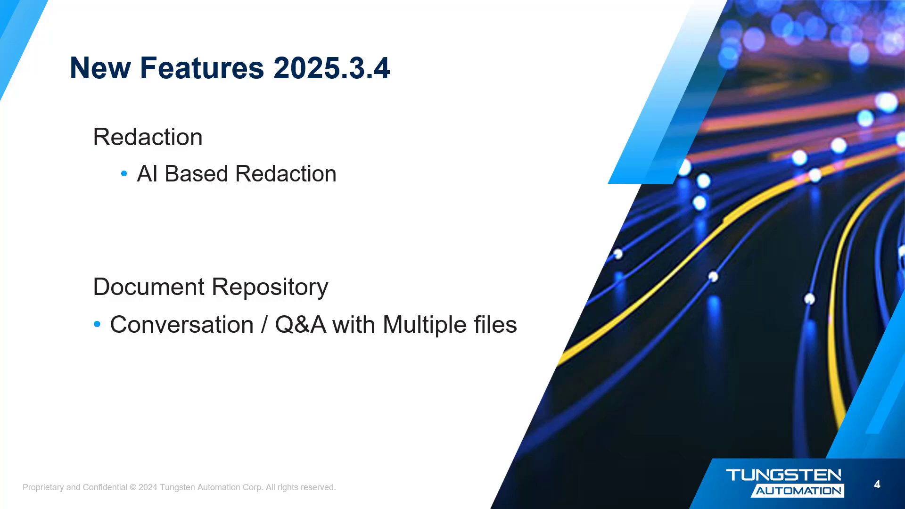
pyautogui.press('Right')
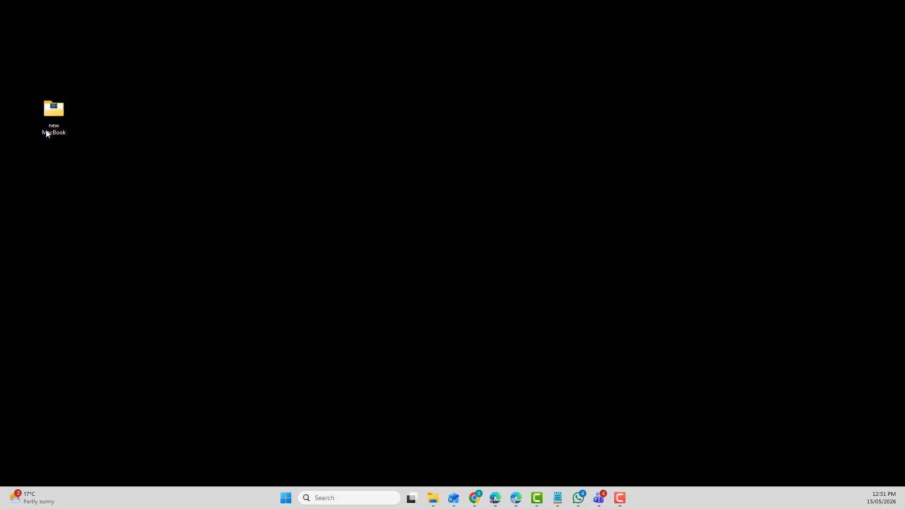
# Step: Open all the MacBook tech specs PDFs from the "new MacBook" desktop folder in Power PDF and glance through them
pyautogui.doubleClick(52, 120)
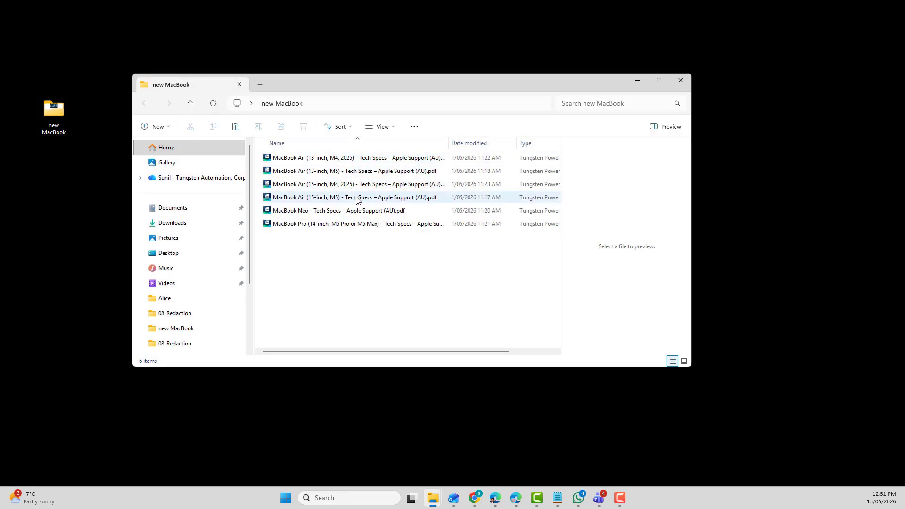
pyautogui.moveTo(374, 238); pyautogui.dragTo(306, 148)
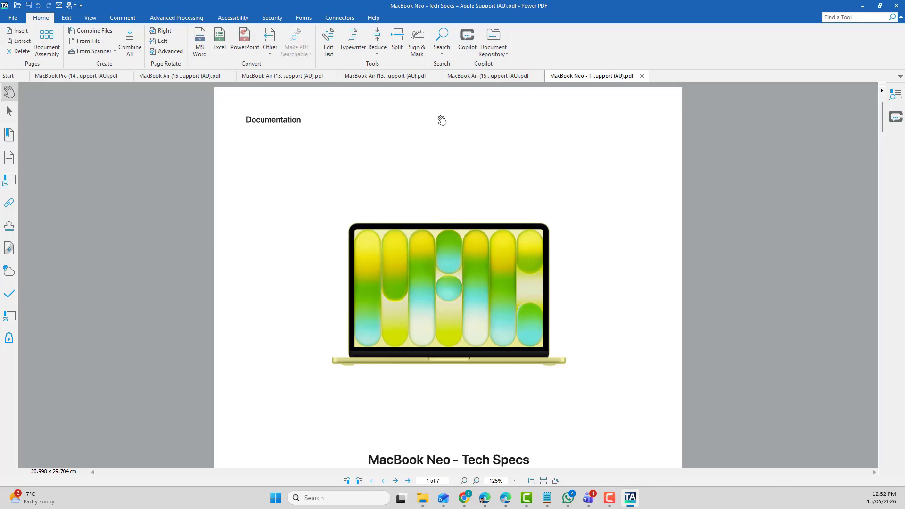
pyautogui.click(517, 80)
pyautogui.click(395, 79)
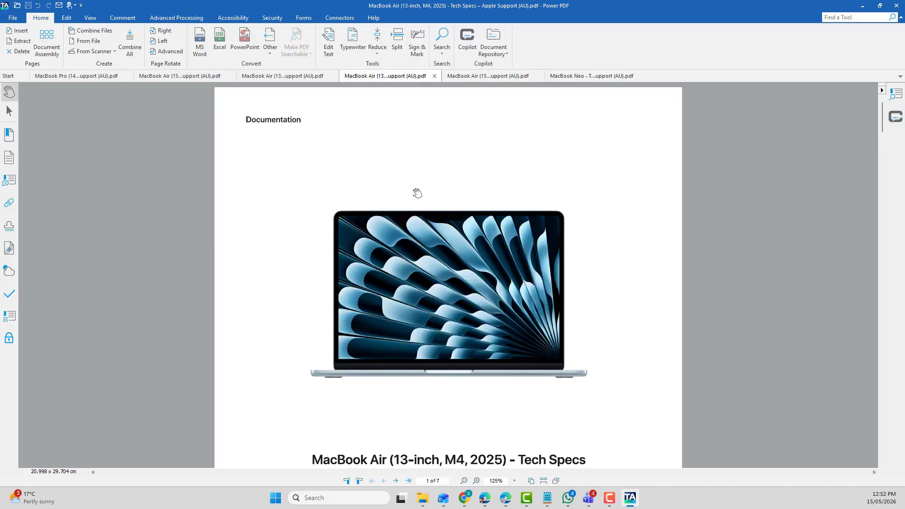
pyautogui.scroll(-5, 420, 207)
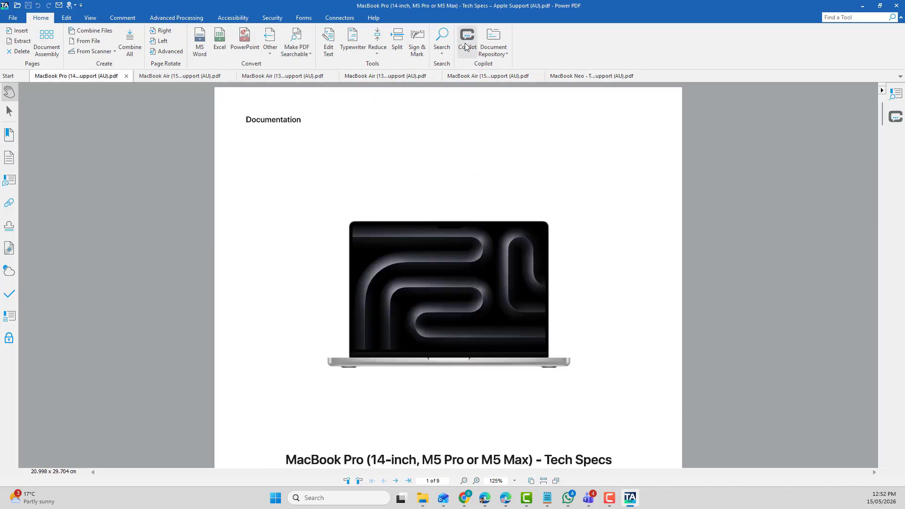
# Step: Ask Copilot "What are the finish options?" for the 14-inch MacBook Pro document and find the Finish section in its text
pyautogui.click(466, 46)
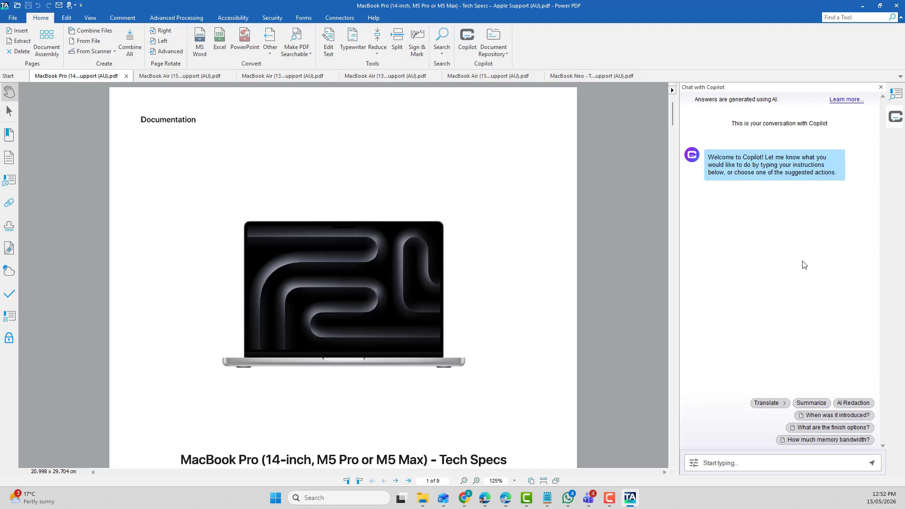
pyautogui.click(832, 431)
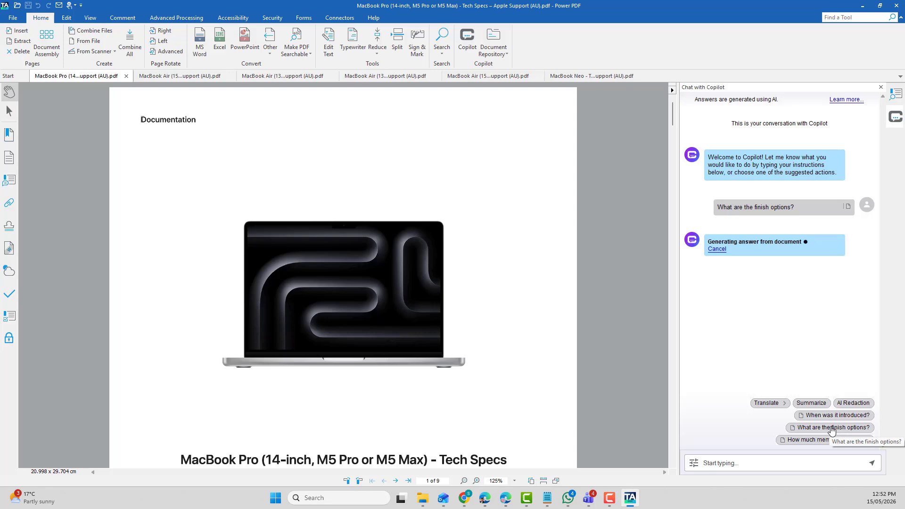
pyautogui.scroll(-5, 550, 324)
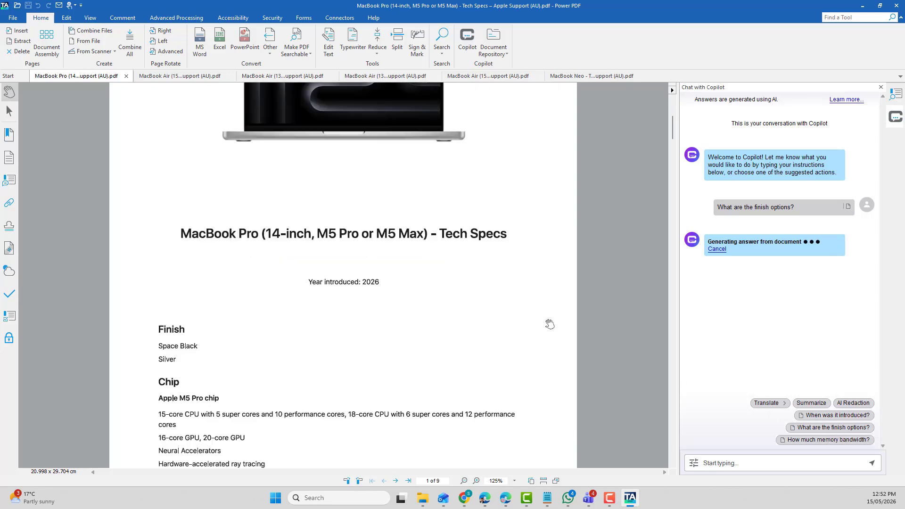
pyautogui.scroll(-1, 549, 324)
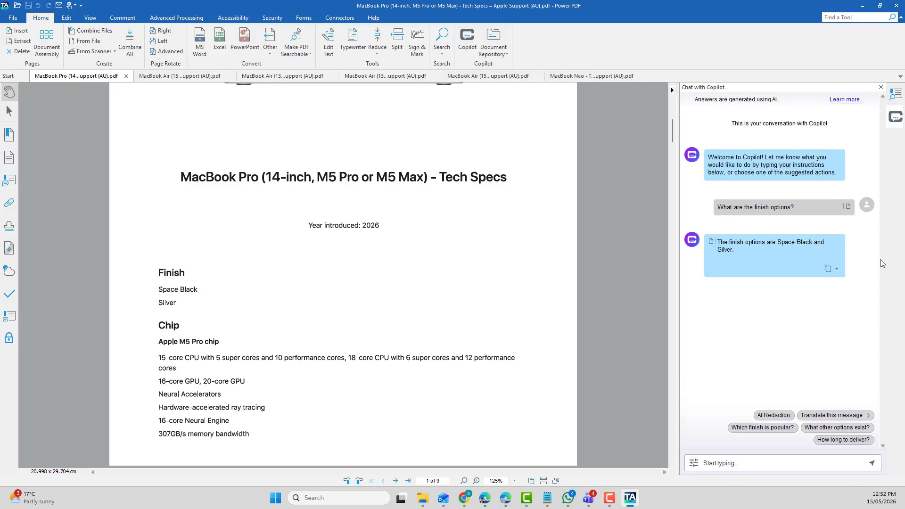
# Step: Close the Copilot chat for the 14-inch MacBook Pro document and start a new document repository named "New Laptop"
pyautogui.click(880, 88)
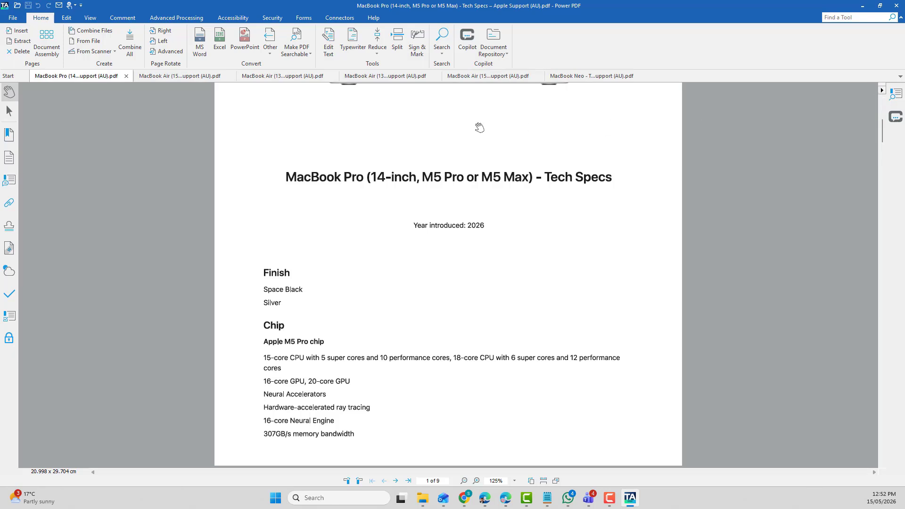
pyautogui.scroll(3, 369, 153)
pyautogui.scroll(5, 369, 153)
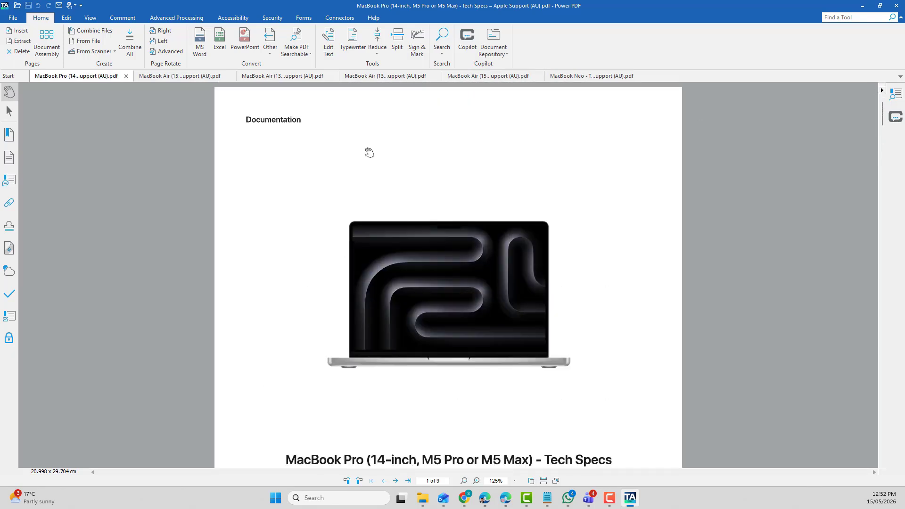
pyautogui.click(506, 54)
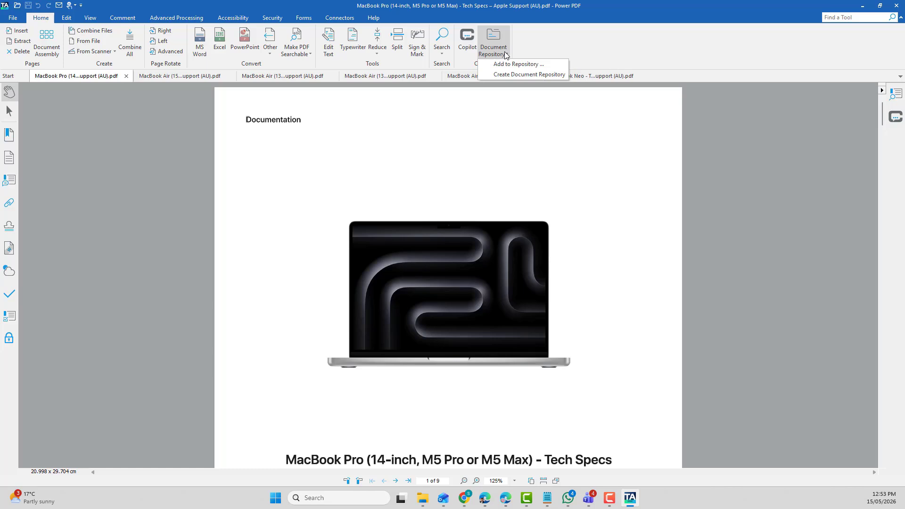
pyautogui.click(519, 75)
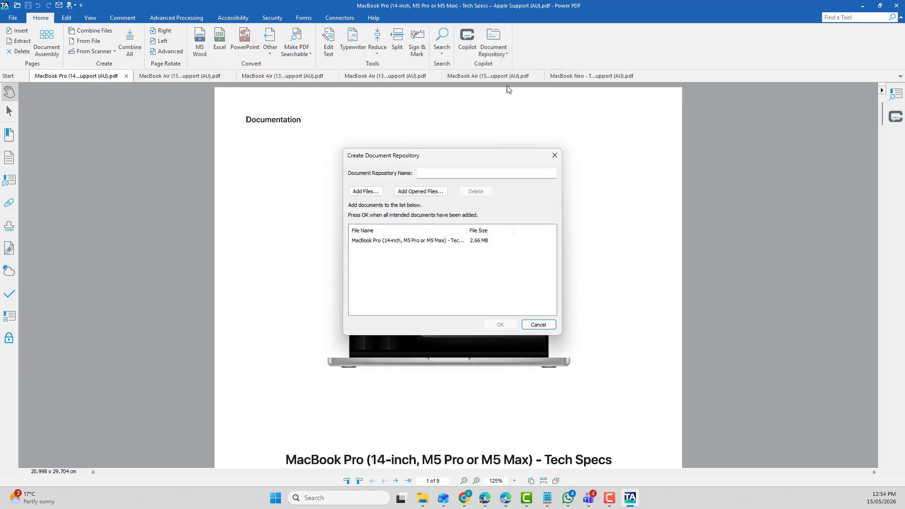
pyautogui.click(431, 173)
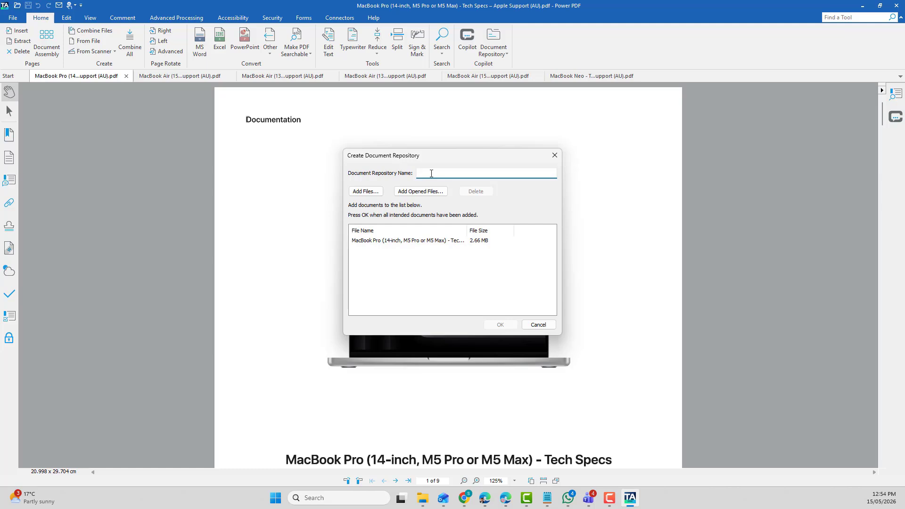
pyautogui.write('New Laptop')
# Step: Add all the opened MacBook tech specs PDFs to the New Laptop repository and create it
pyautogui.click(373, 244)
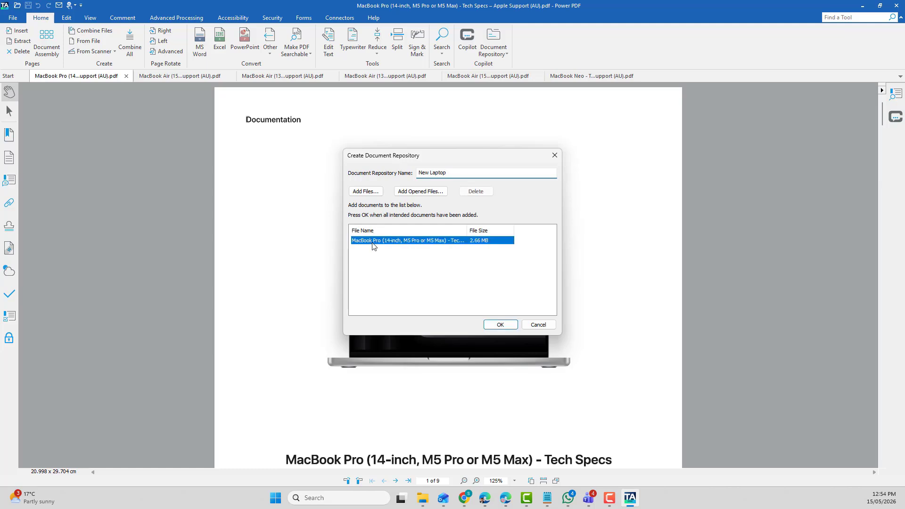
pyautogui.click(418, 191)
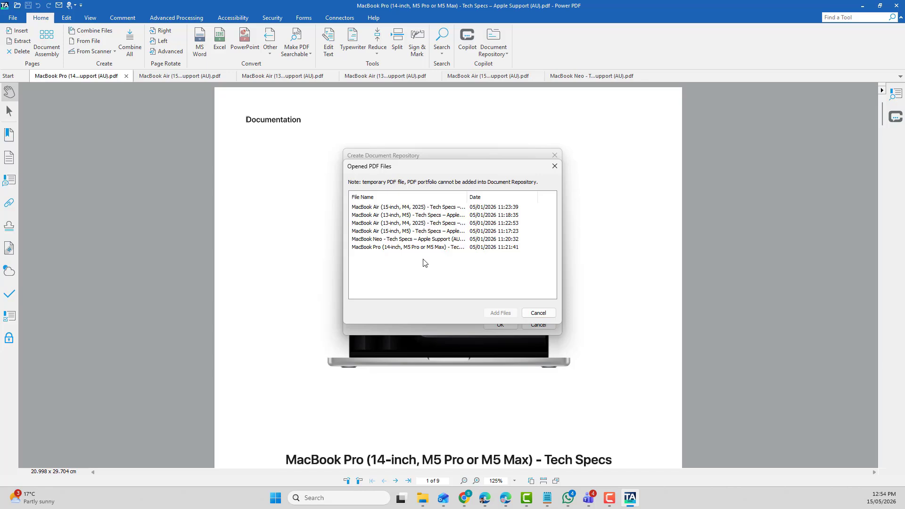
pyautogui.moveTo(423, 257); pyautogui.dragTo(404, 211)
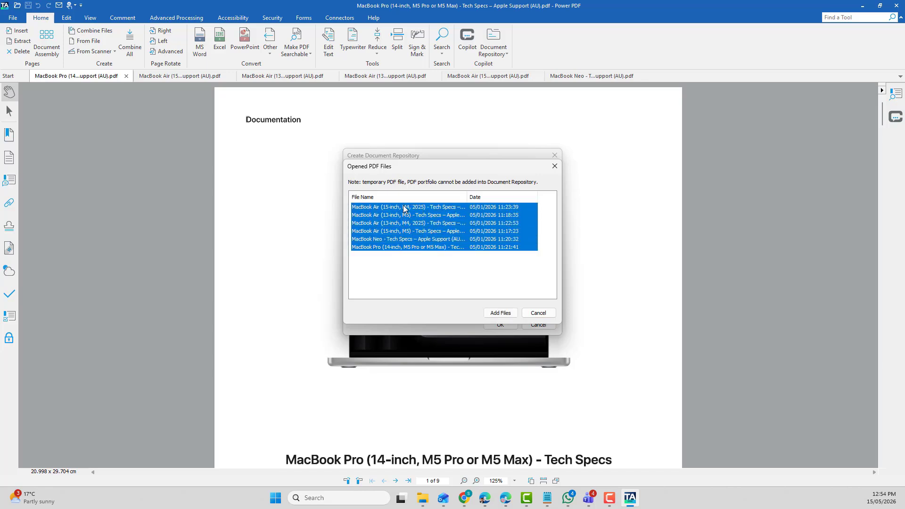
pyautogui.click(491, 315)
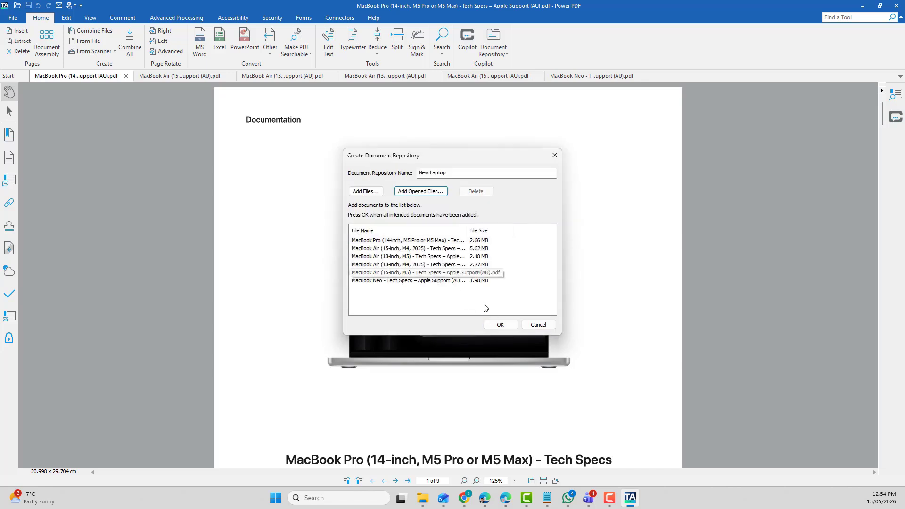
pyautogui.click(501, 325)
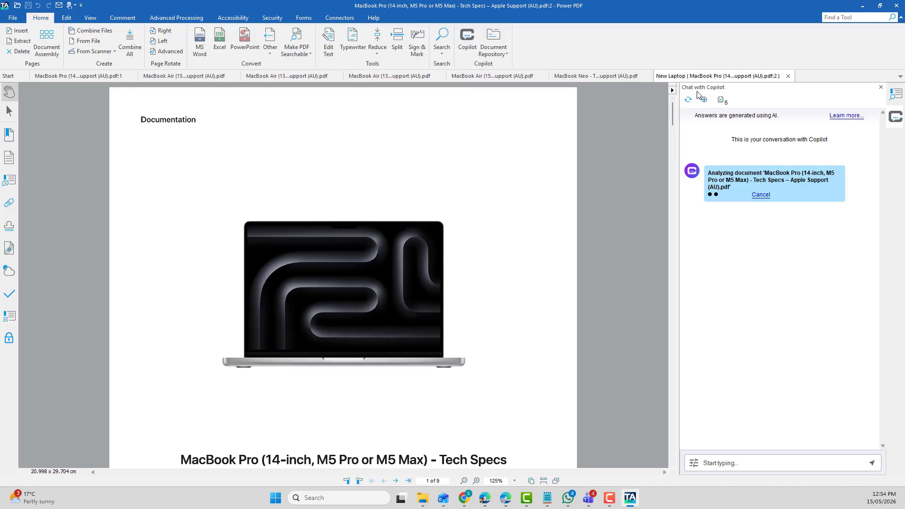
# Step: Begin a Copilot question across the New Laptop repository's documents with the words "which macbook has"
pyautogui.click(725, 104)
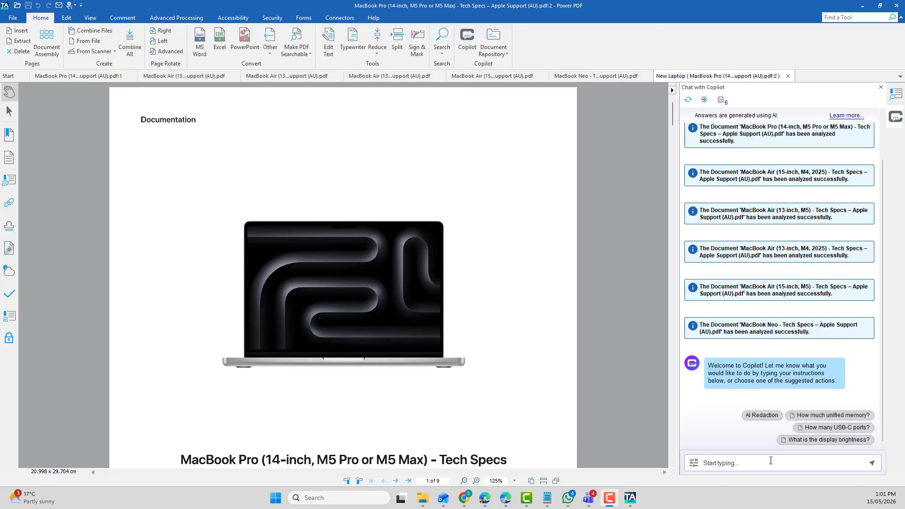
pyautogui.click(748, 464)
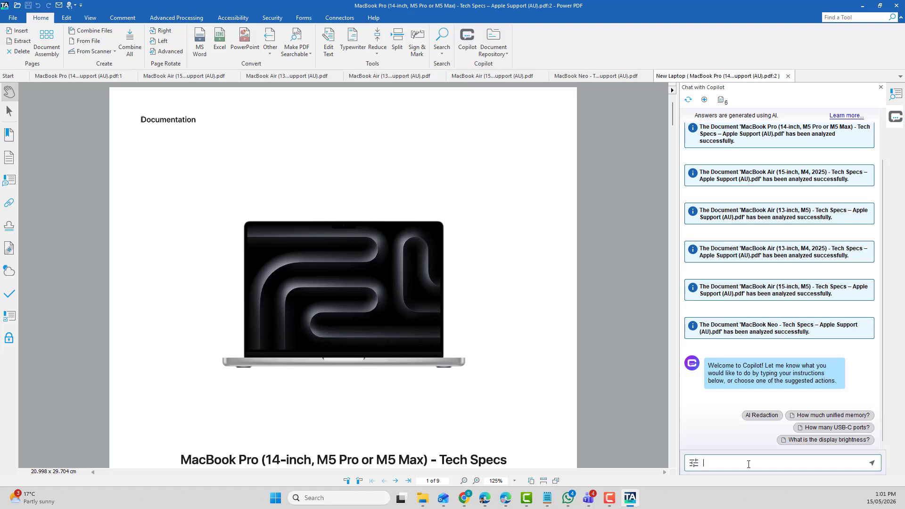
pyautogui.write('which macbook has')
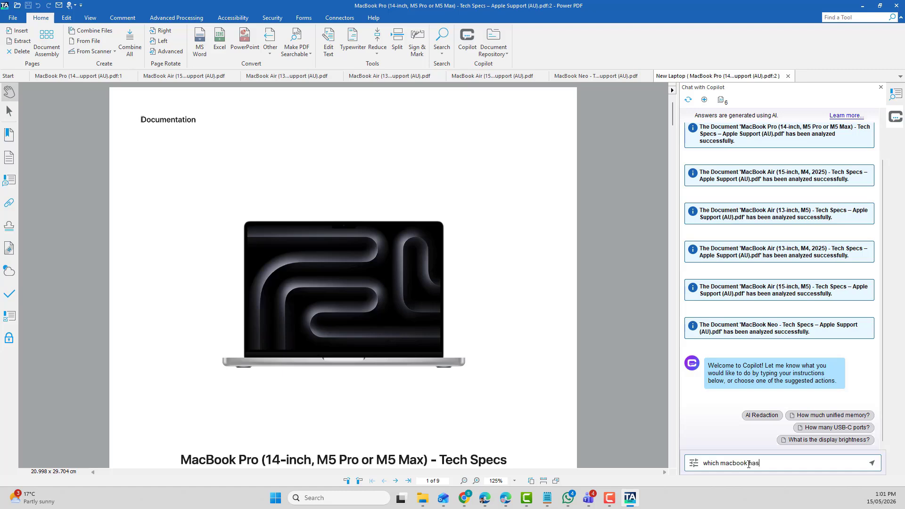